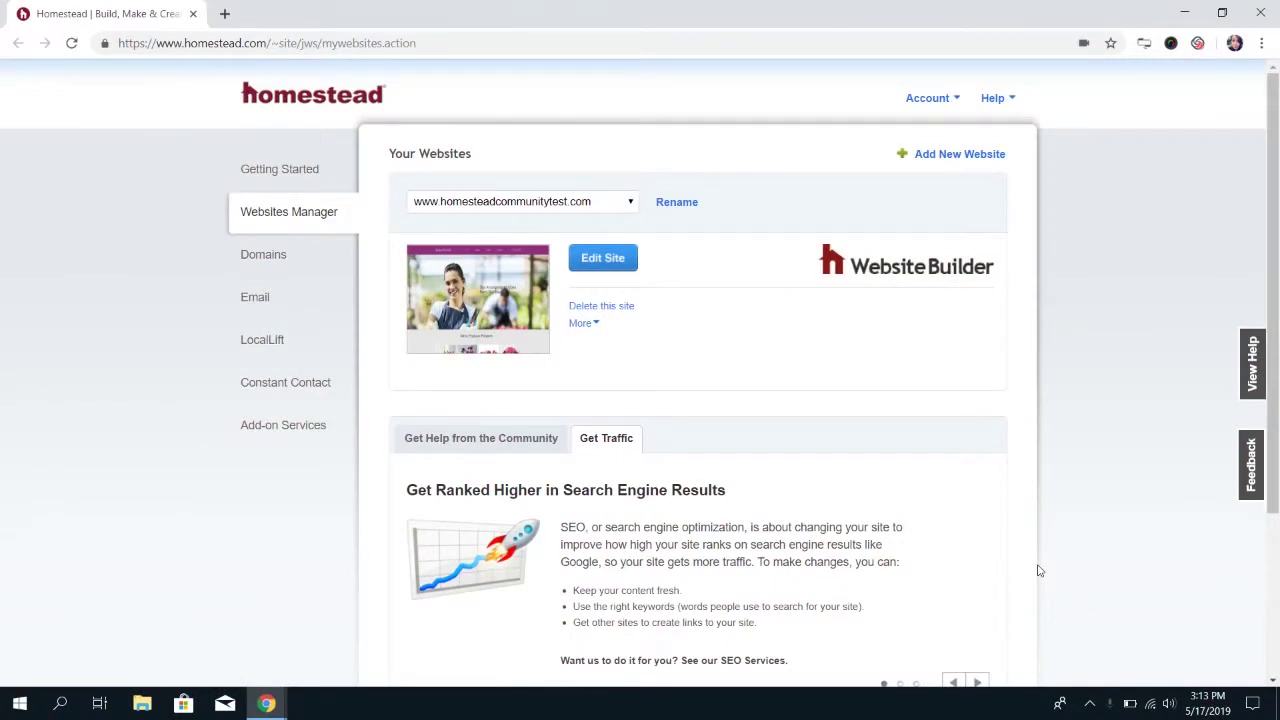
- Open the website in the editor and go to the store's management settings
left_click(605, 273)
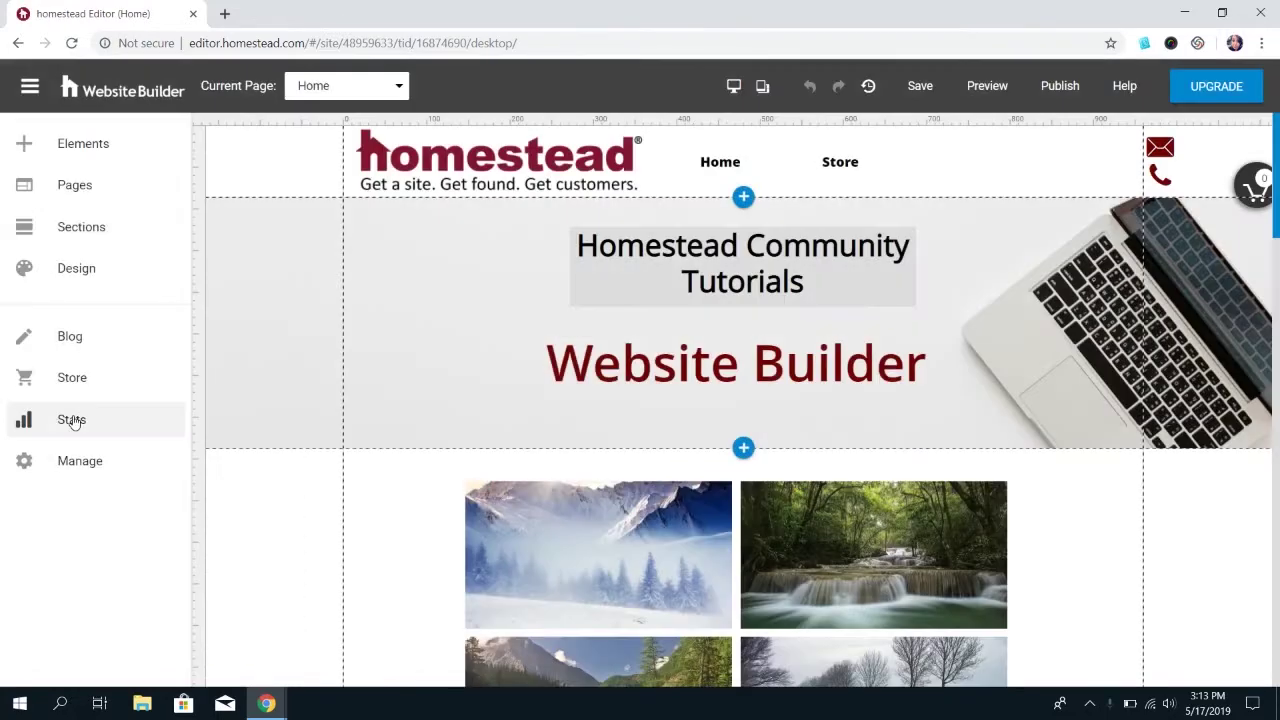
left_click(85, 394)
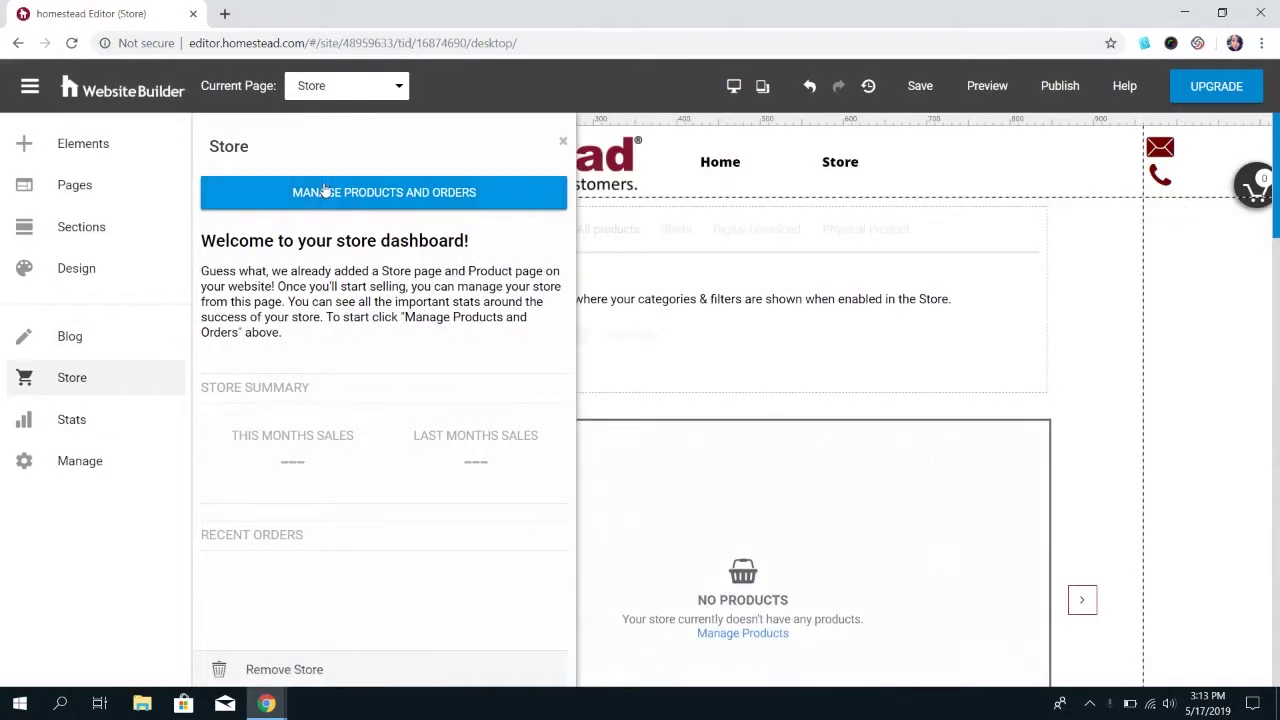
left_click(323, 189)
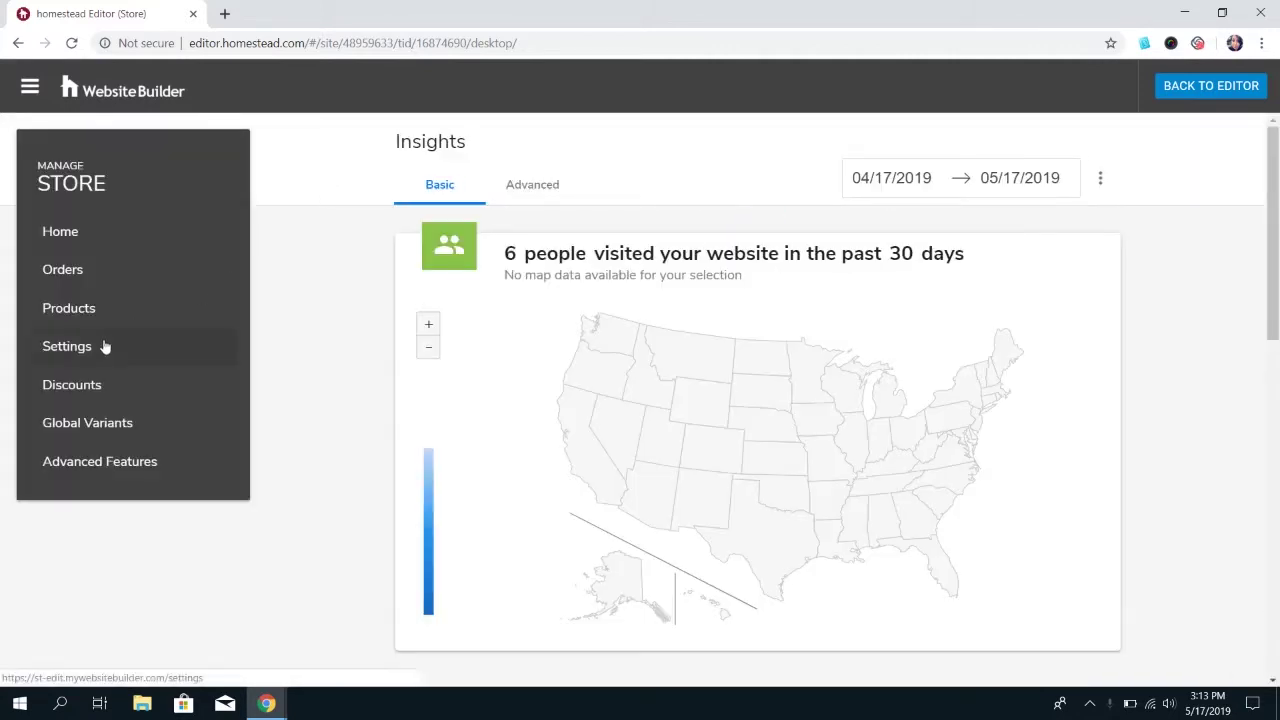
left_click(105, 346)
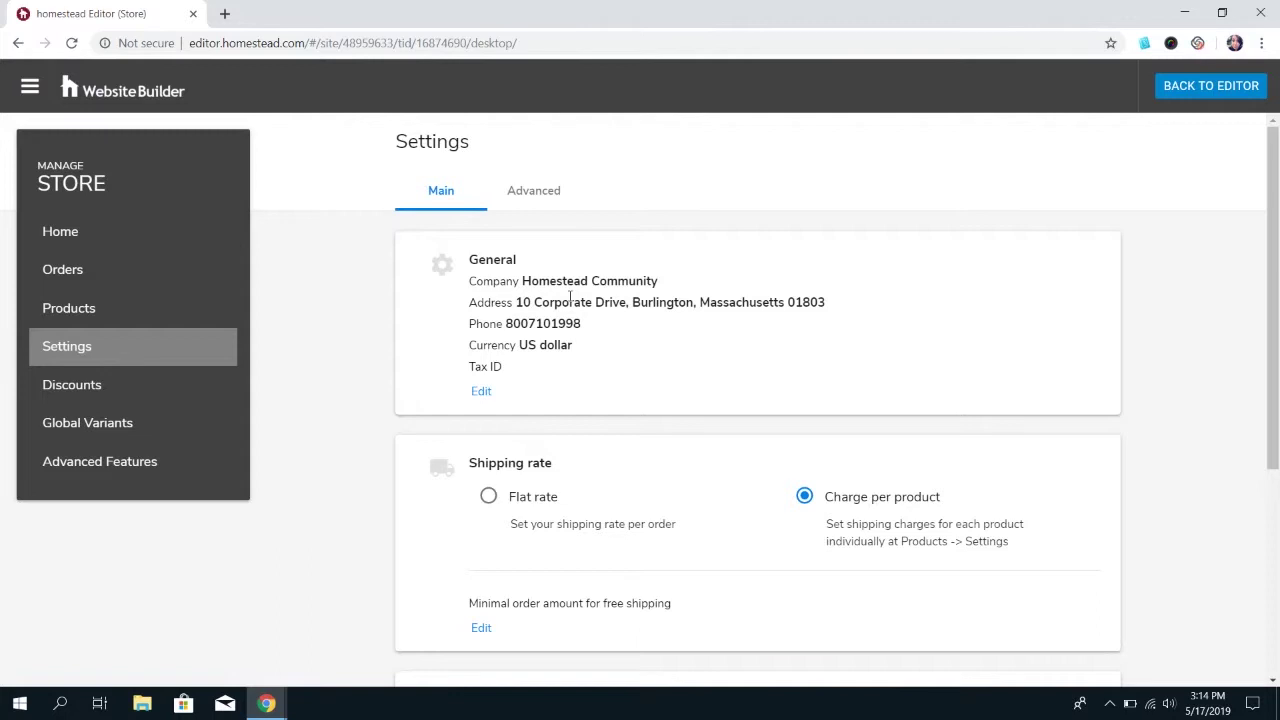
- Switch the shipping rate to Flat rate, view its cost fields, and return it to Charge per product
scroll(570, 300, "down", 1)
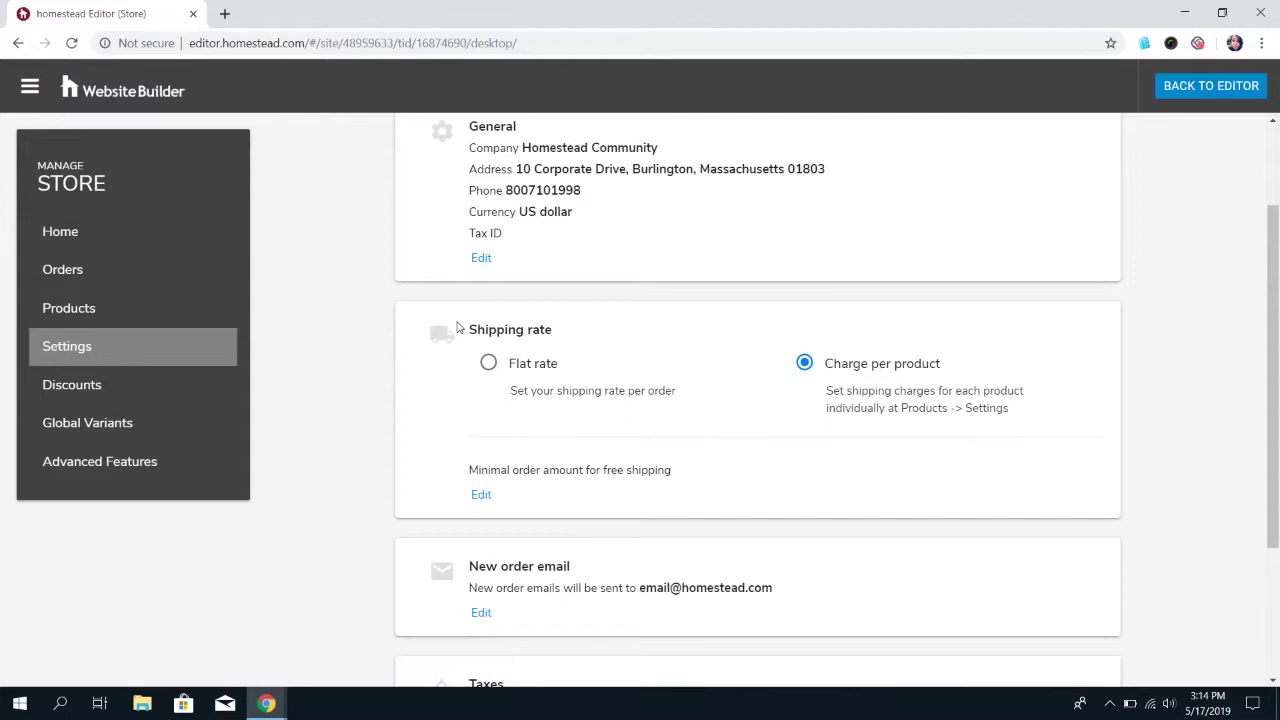
left_click(503, 374)
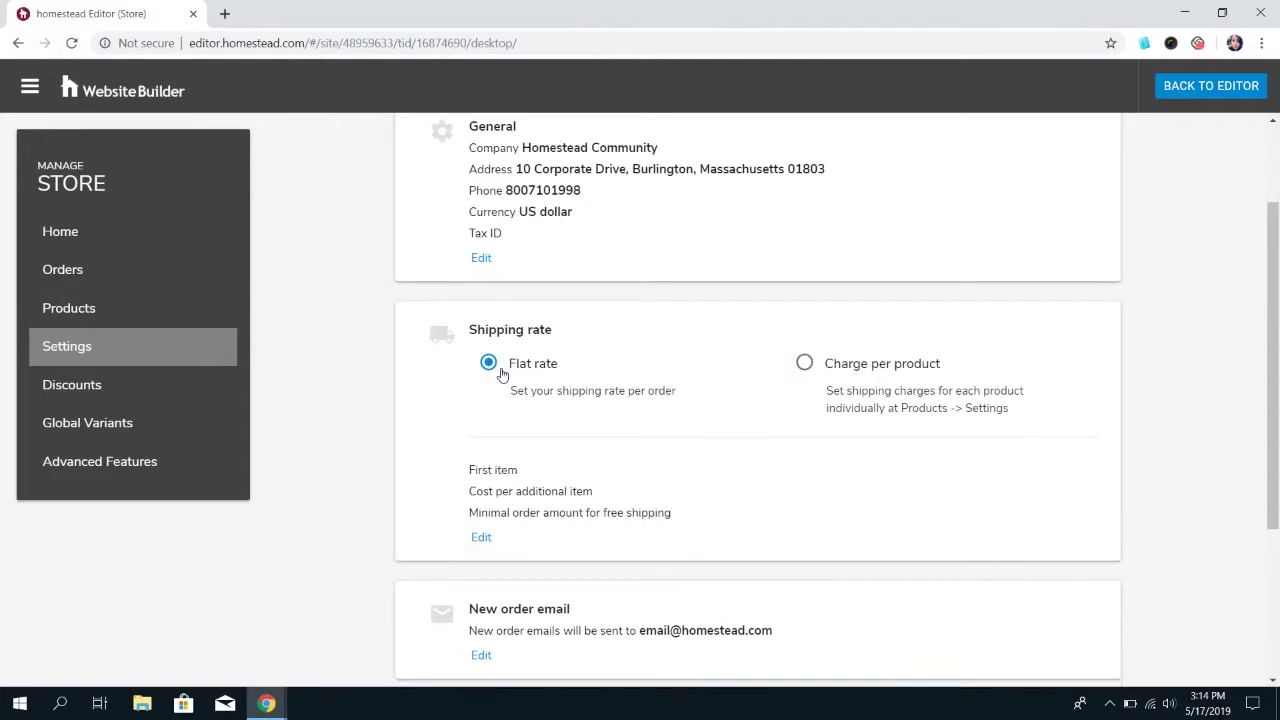
left_click(481, 539)
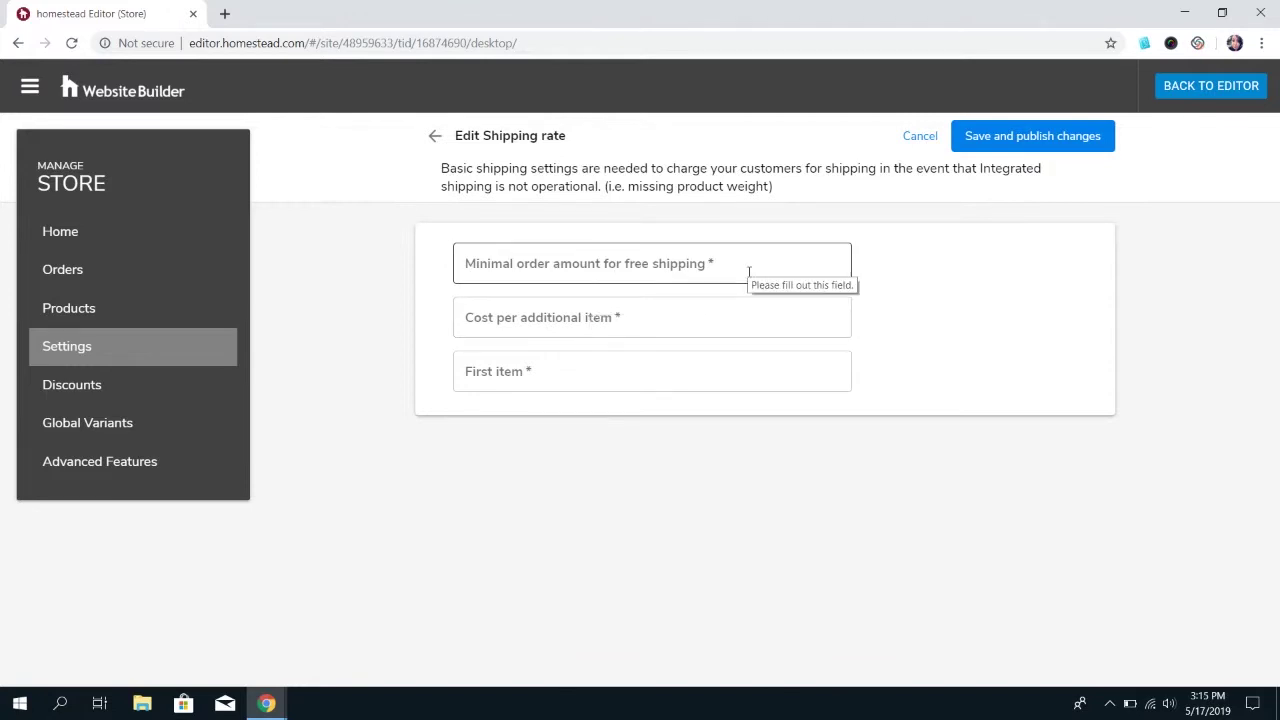
left_click(434, 137)
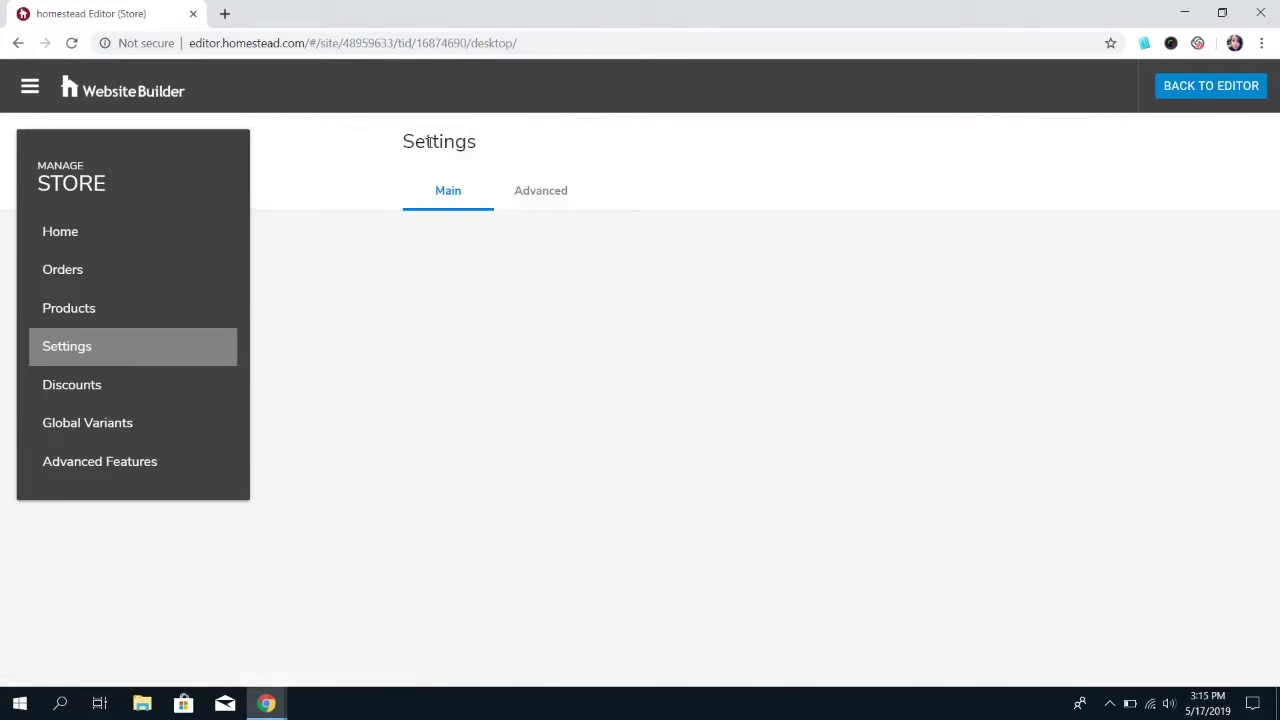
scroll(697, 371, "down", 1)
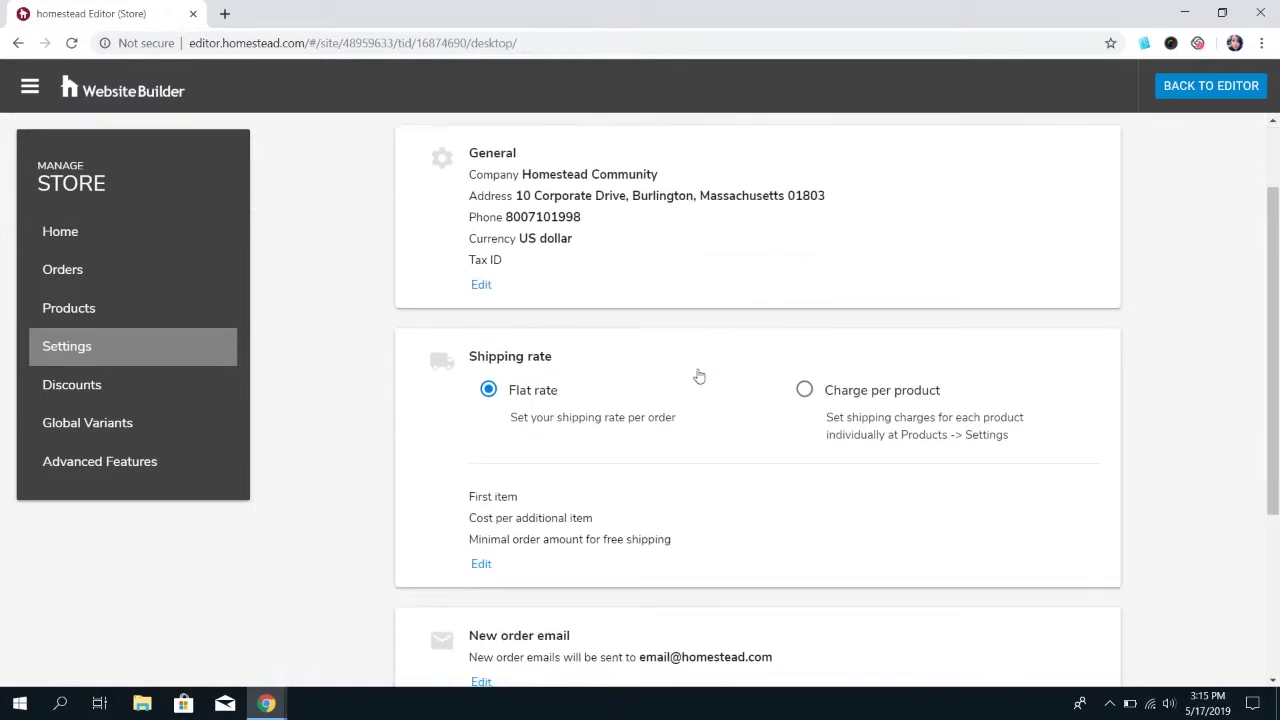
left_click(804, 390)
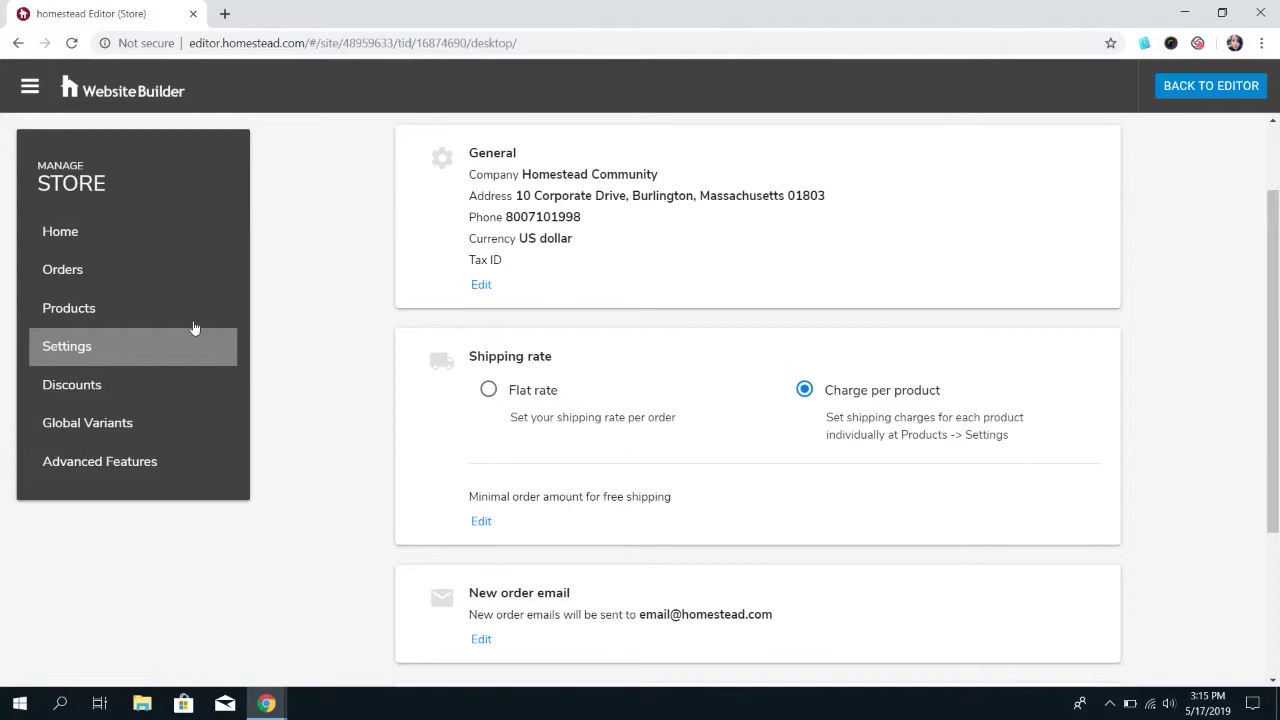
- Open product A to view its shipping charge field, and return to the product list
left_click(152, 318)
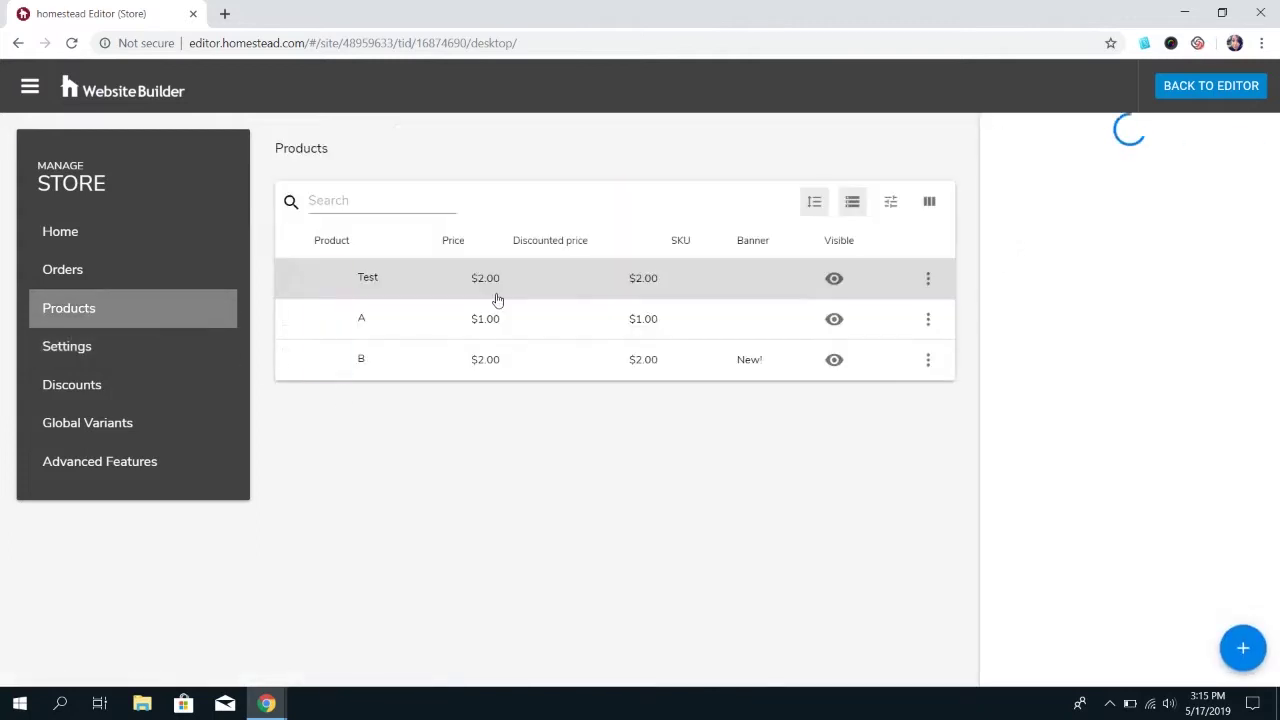
left_click(495, 318)
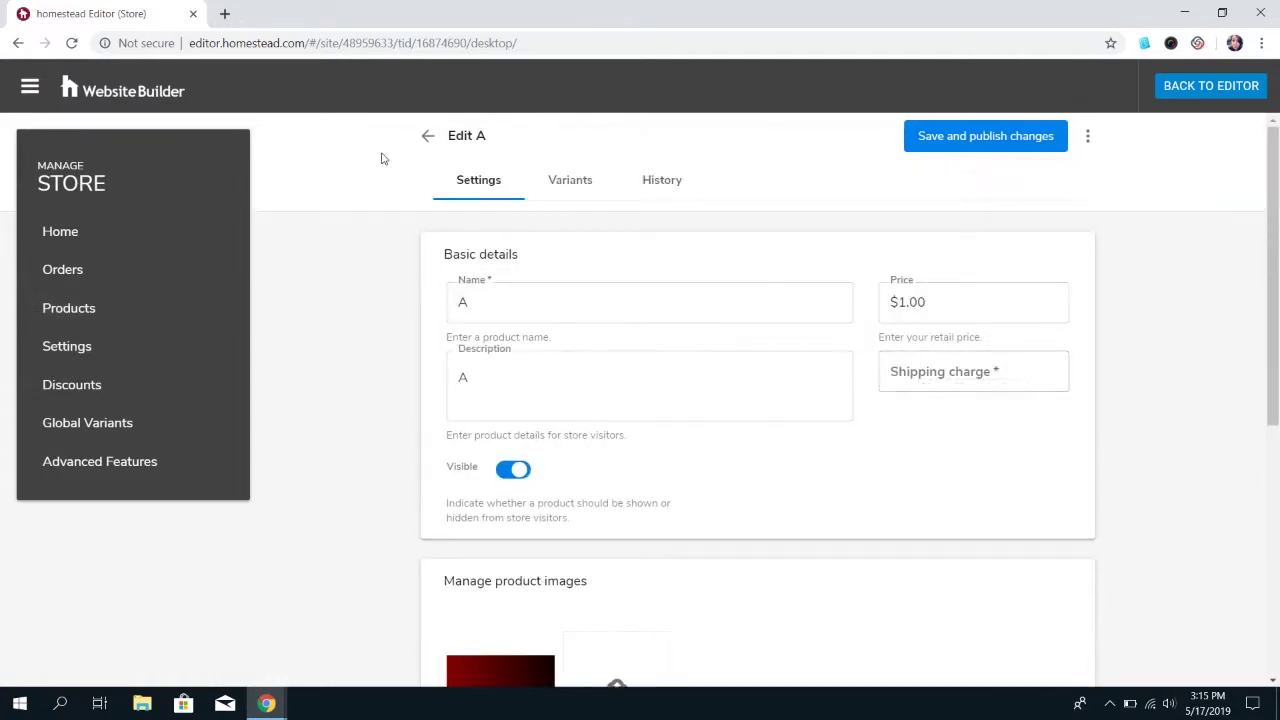
left_click(427, 135)
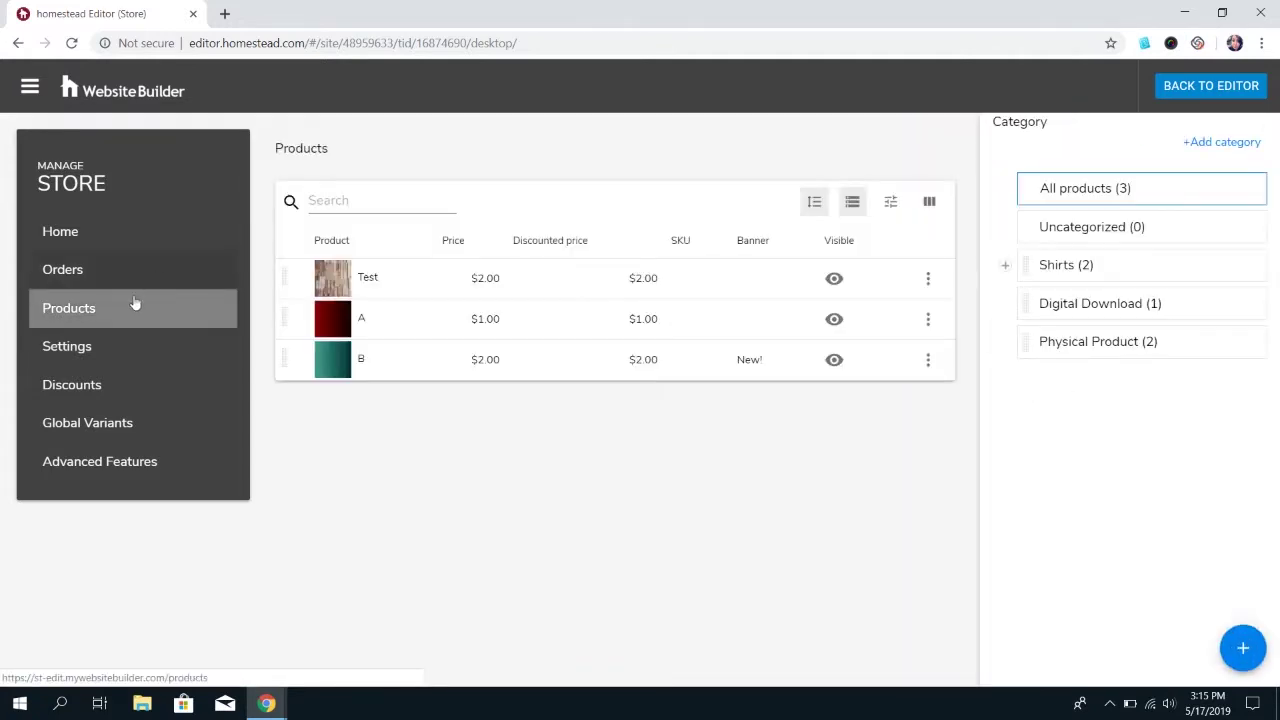
- Open the store's tax settings and turn Charge taxes off and back on
left_click(115, 346)
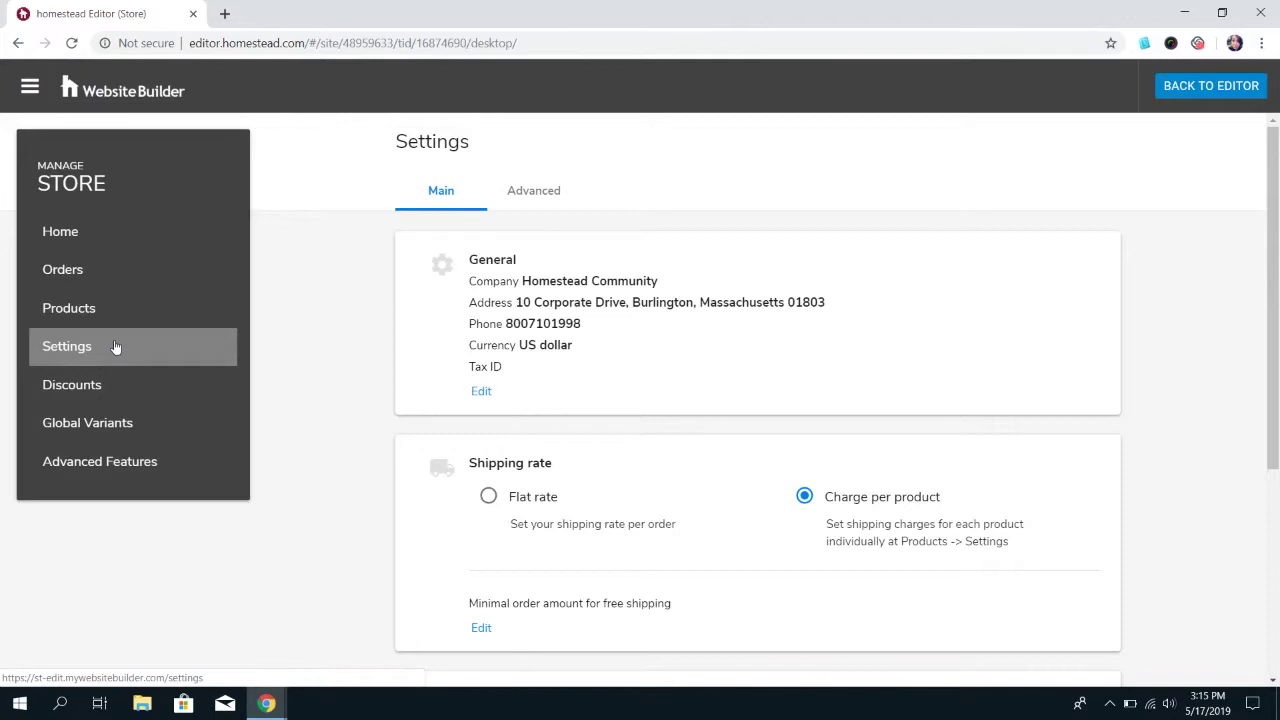
scroll(595, 410, "down", 4)
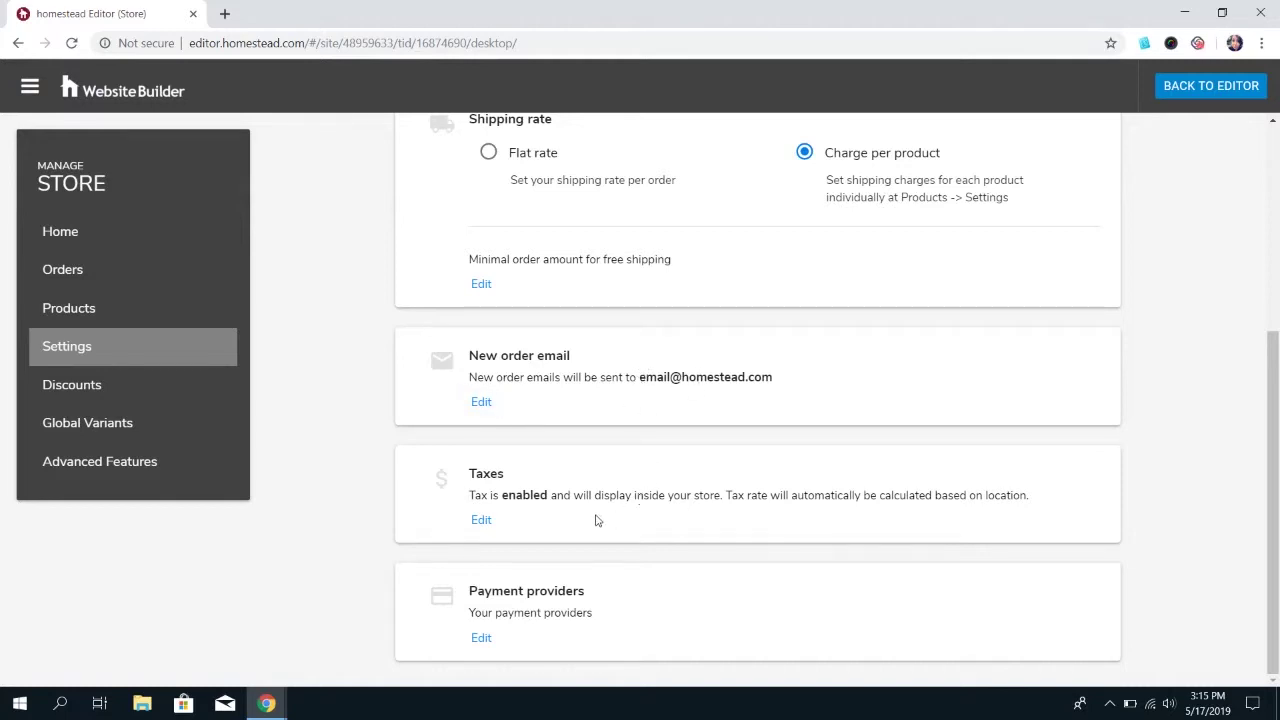
left_click(481, 521)
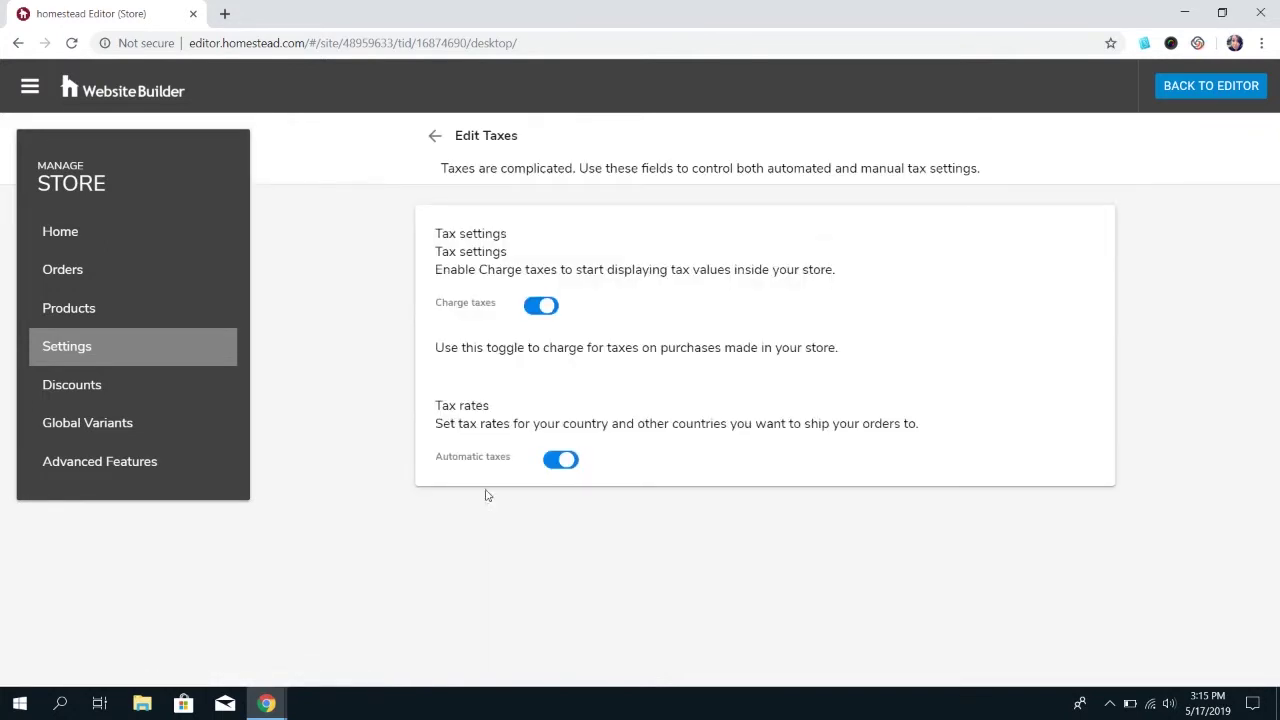
left_click(549, 302)
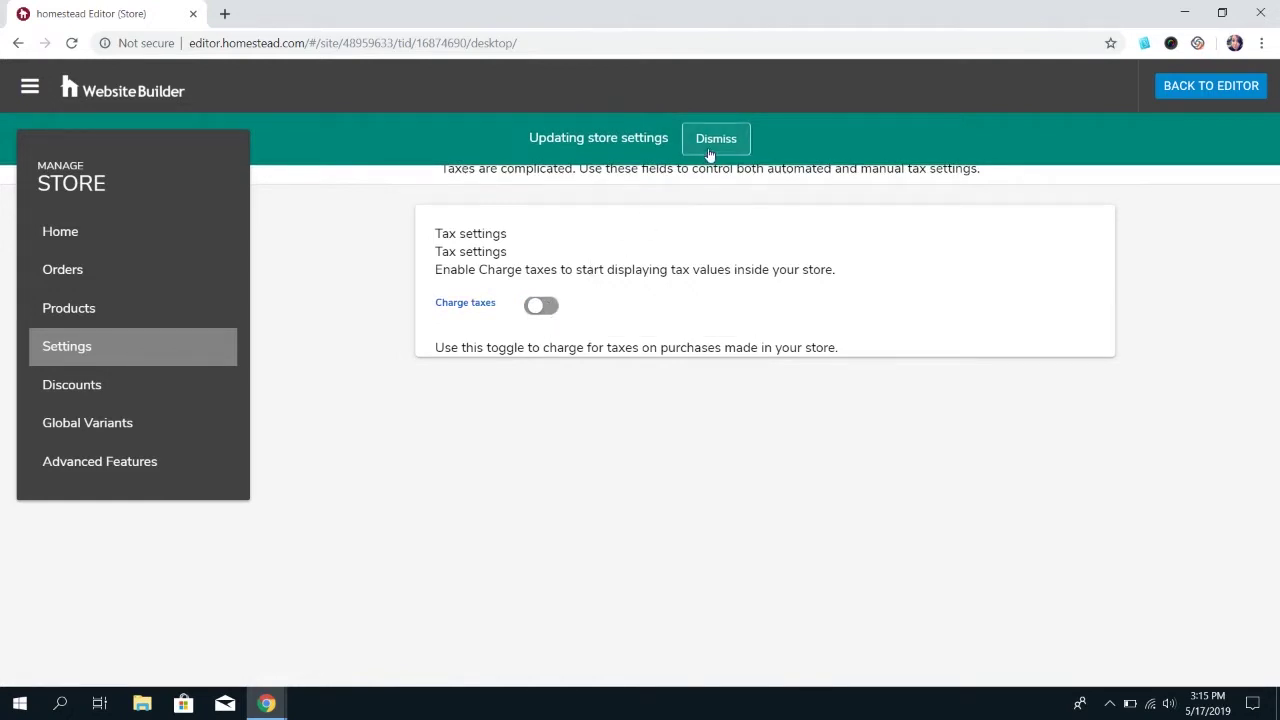
left_click(545, 308)
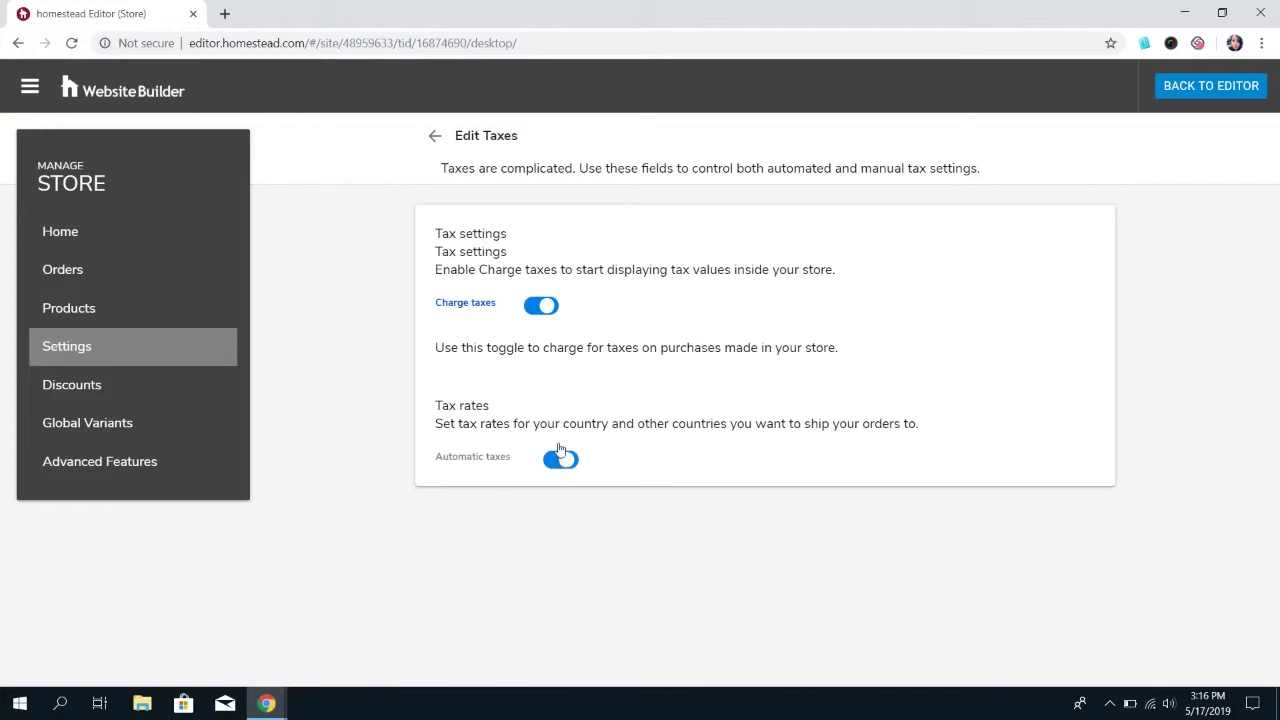
- Turn off Automatic taxes, examine the manual tax rate options, and turn Automatic taxes back on
left_click(560, 459)
scroll(700, 460, "down", 3)
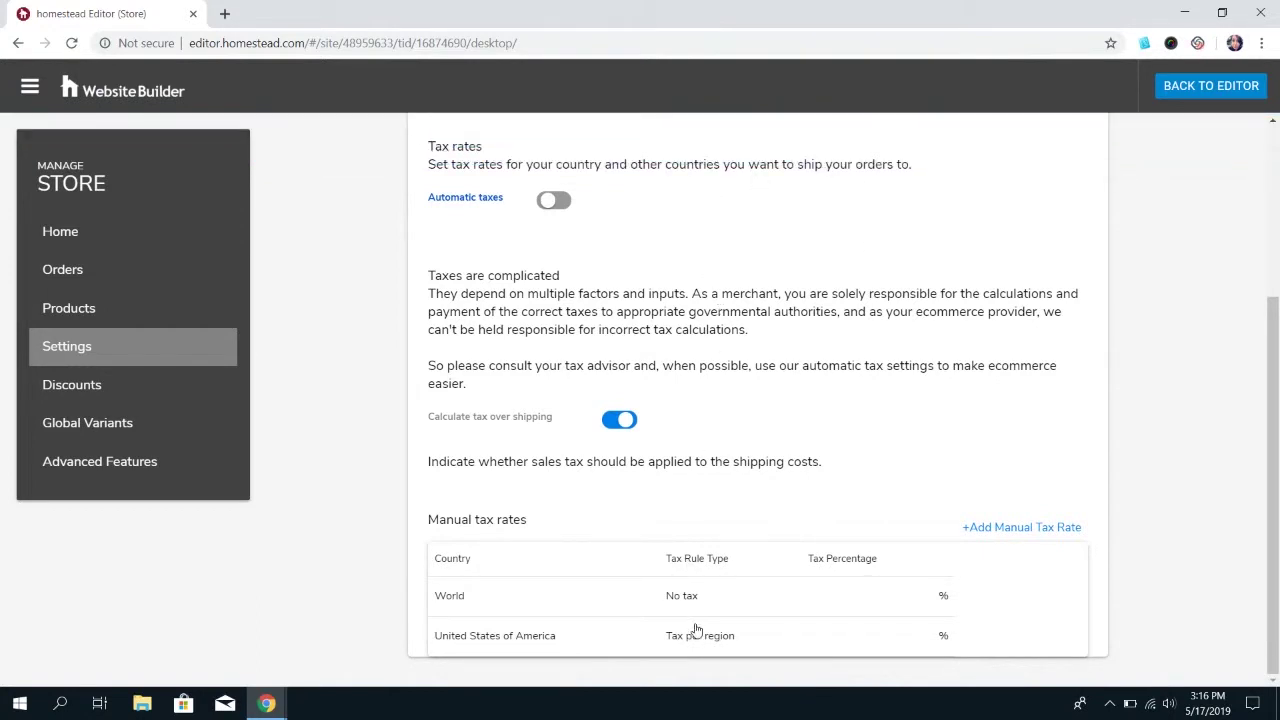
scroll(908, 405, "up", 2)
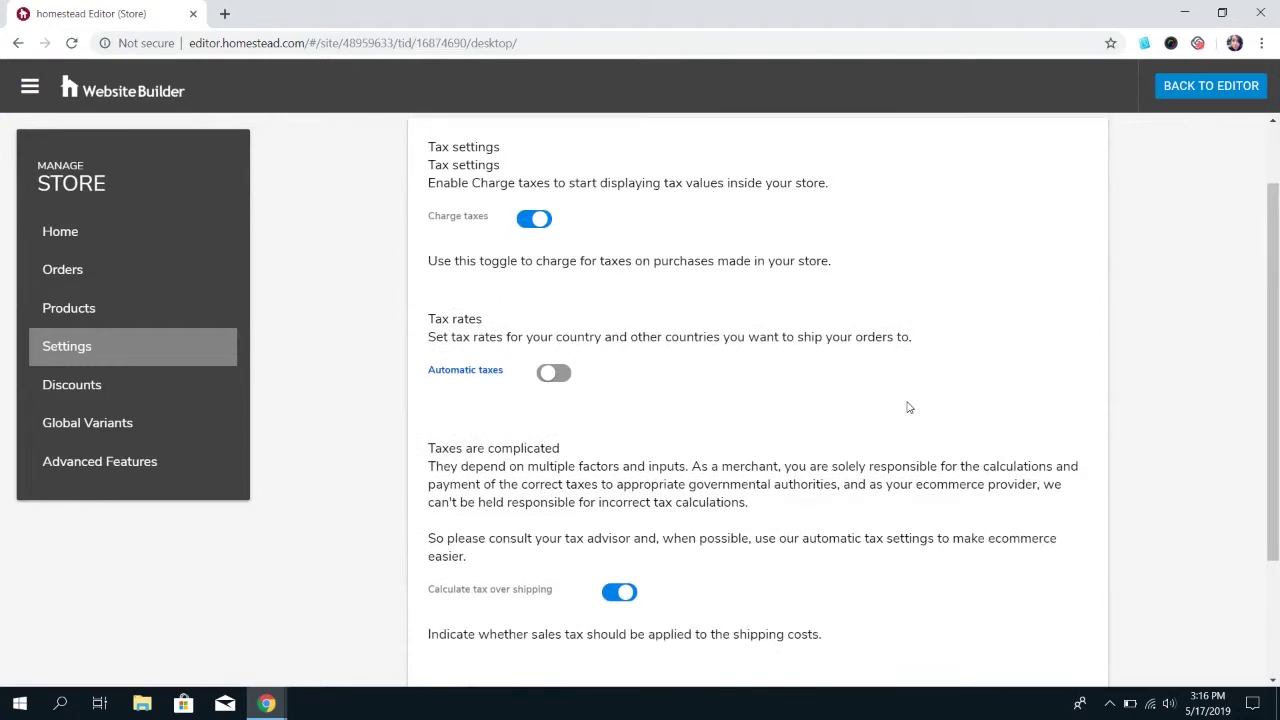
left_click(557, 374)
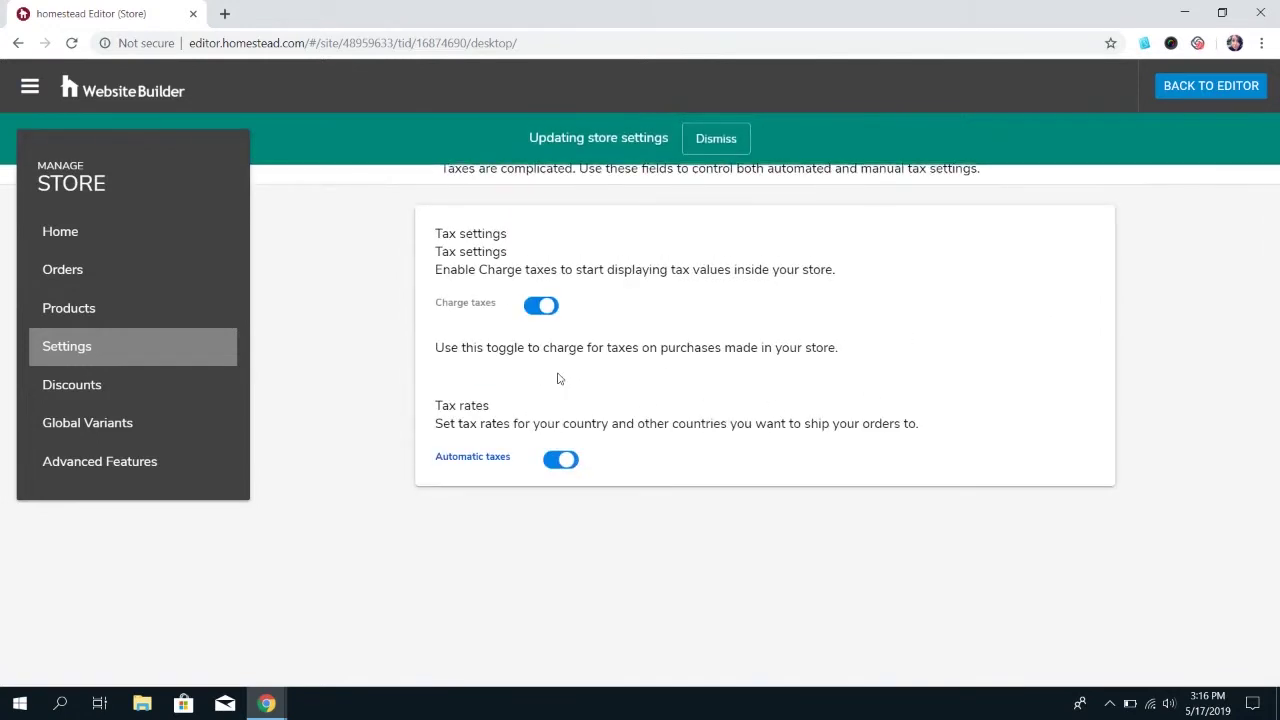
left_click(708, 142)
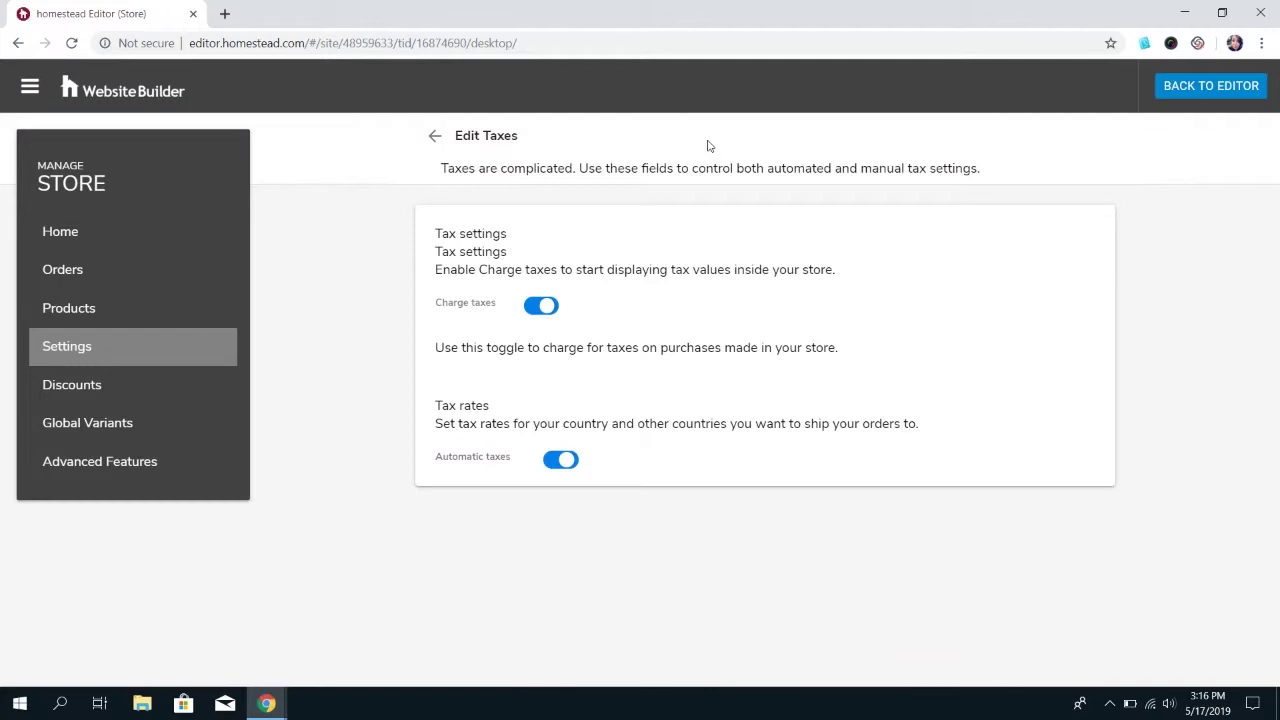
- Open the payment provider settings and review the PayPal, Stripe and Cash on Delivery options
left_click(437, 137)
scroll(685, 673, "down", 3)
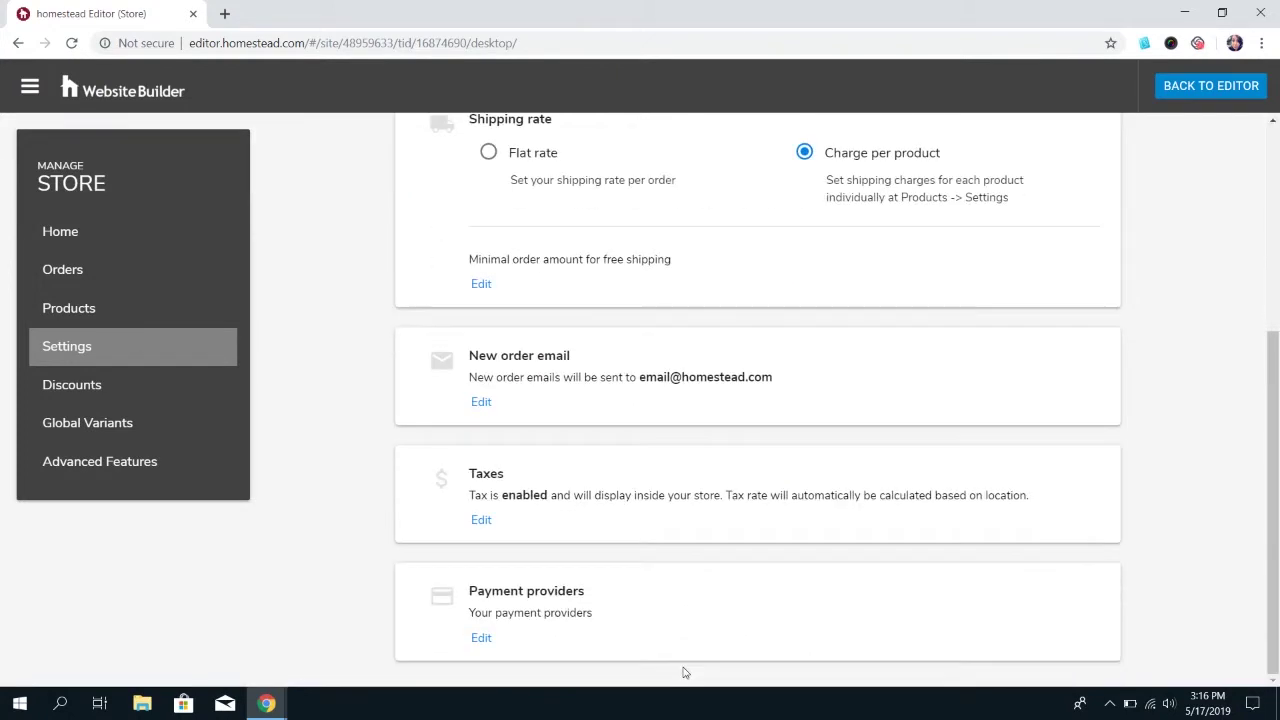
left_click(482, 638)
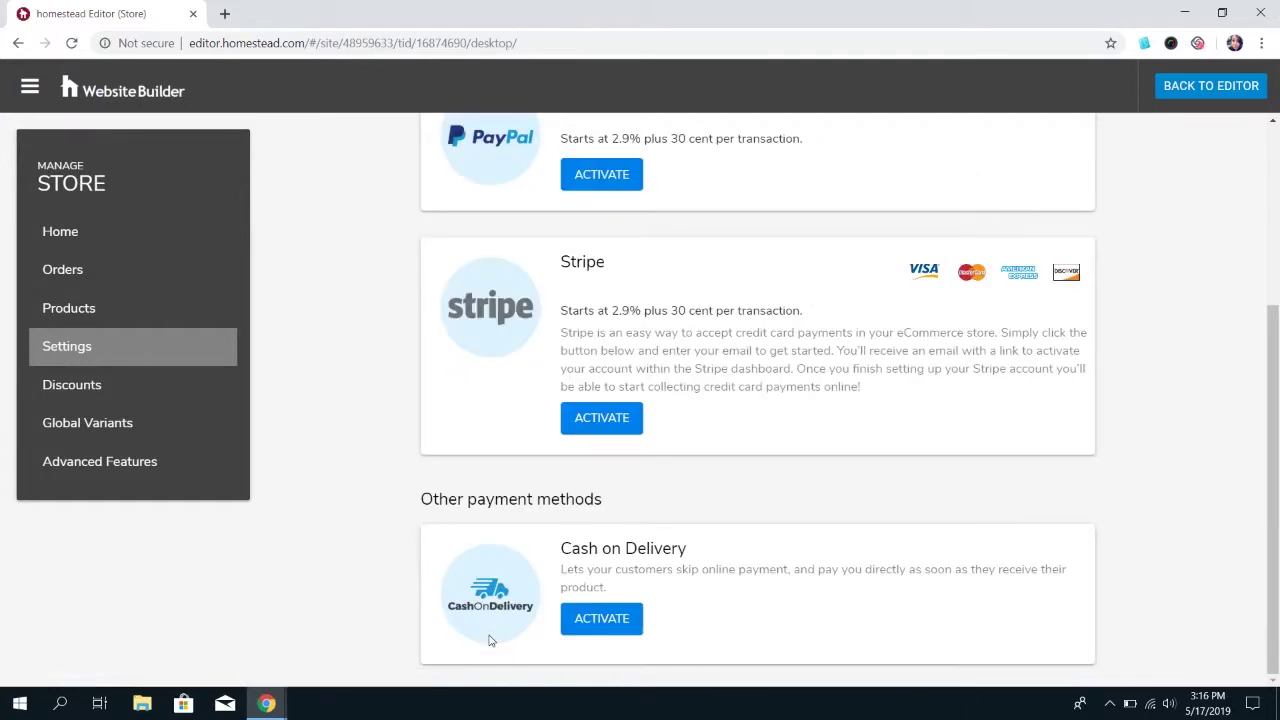
scroll(490, 640, "up", 3)
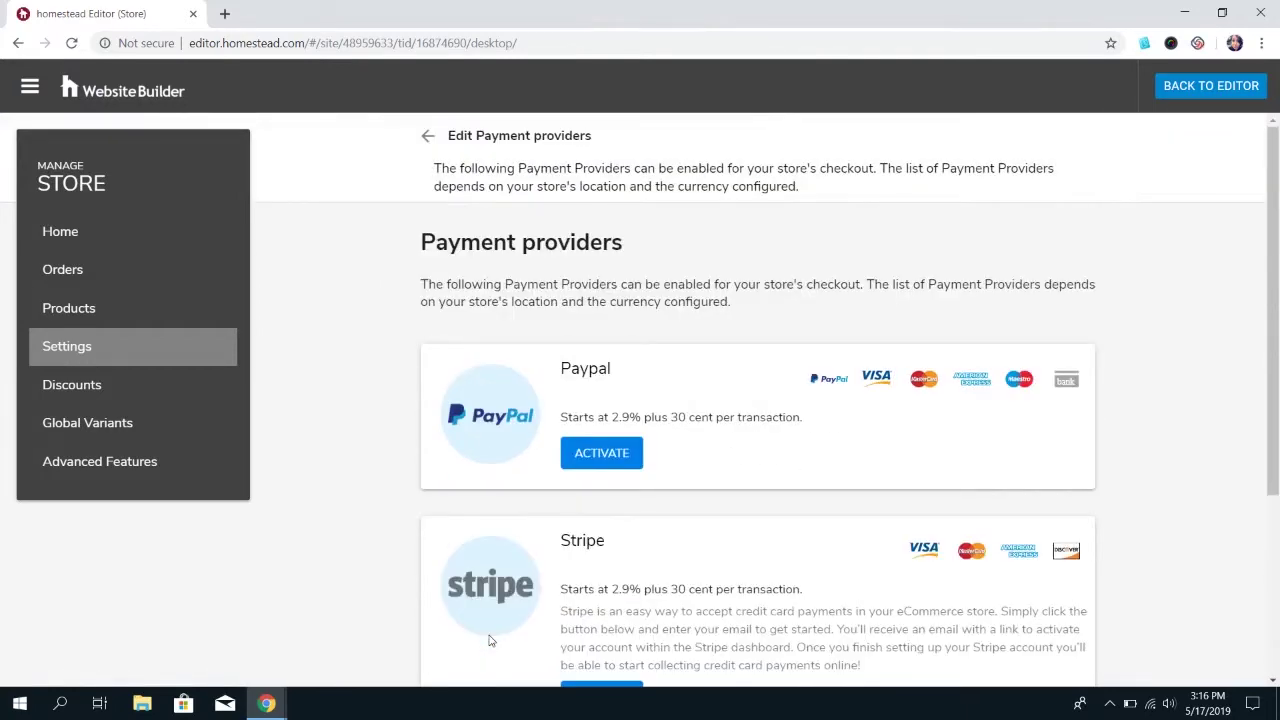
scroll(489, 640, "down", 2)
scroll(489, 640, "up", 1)
scroll(489, 640, "down", 3)
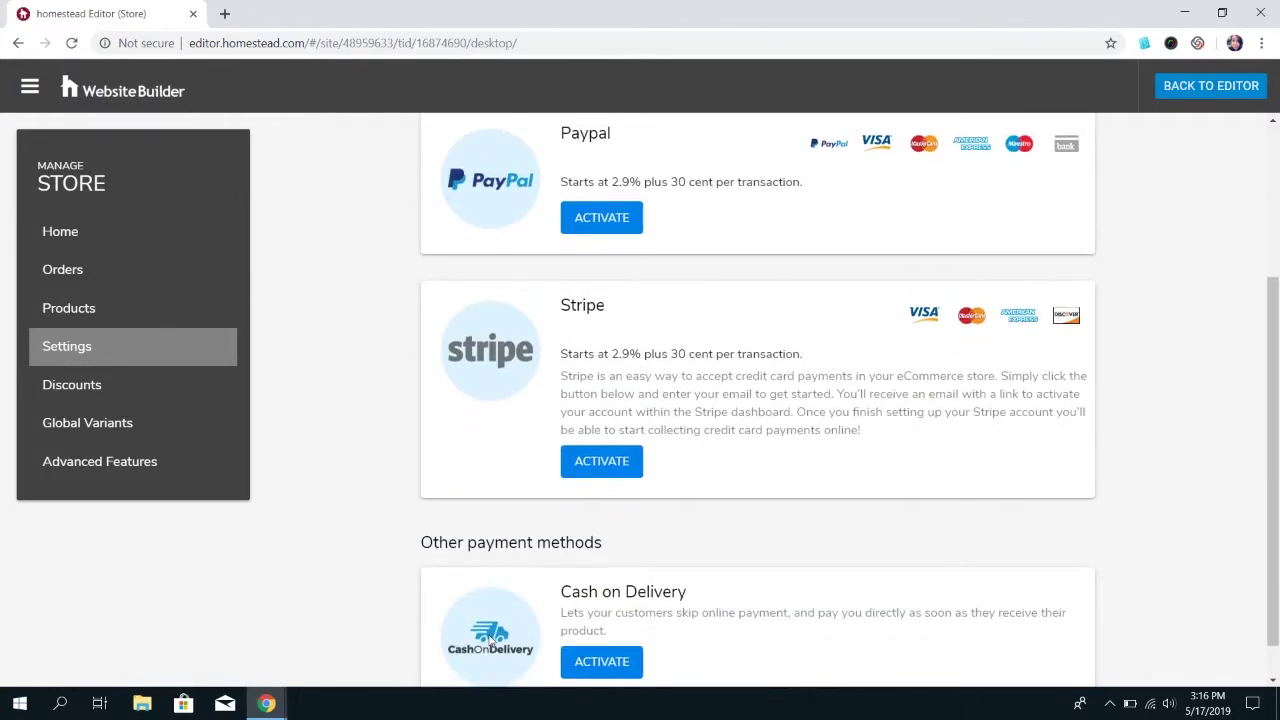
scroll(489, 640, "up", 3)
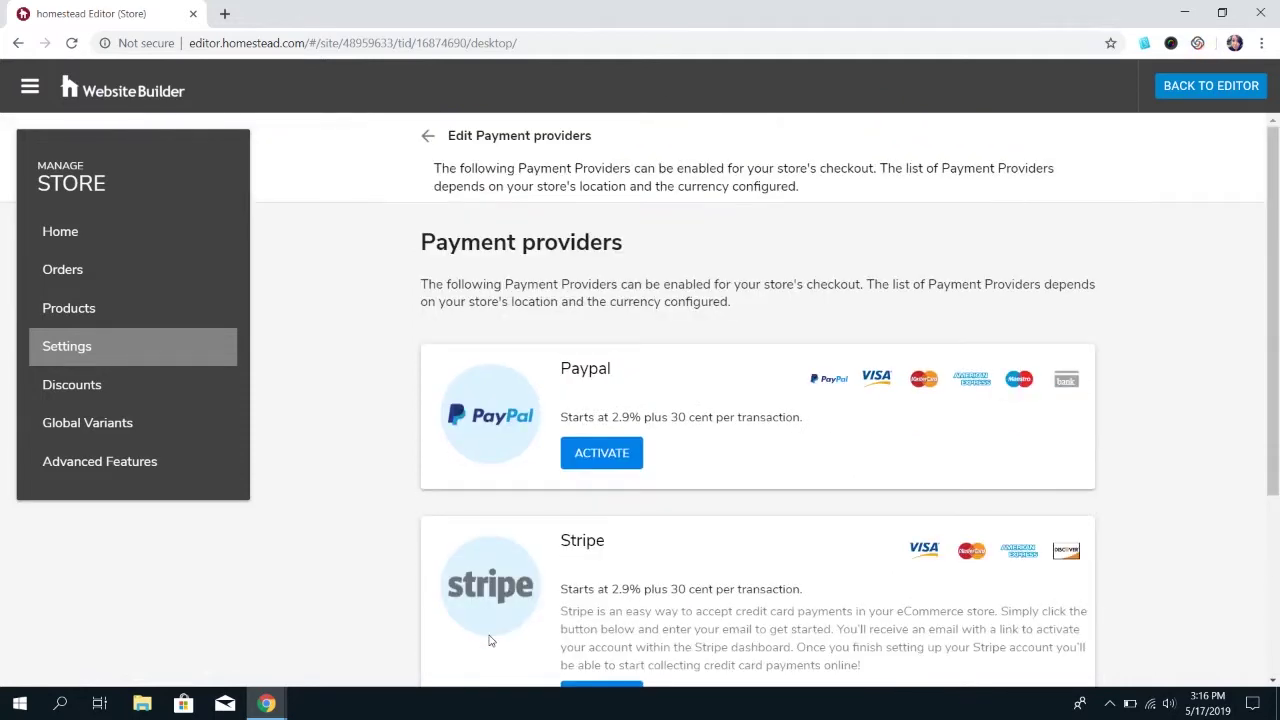
scroll(489, 640, "down", 1)
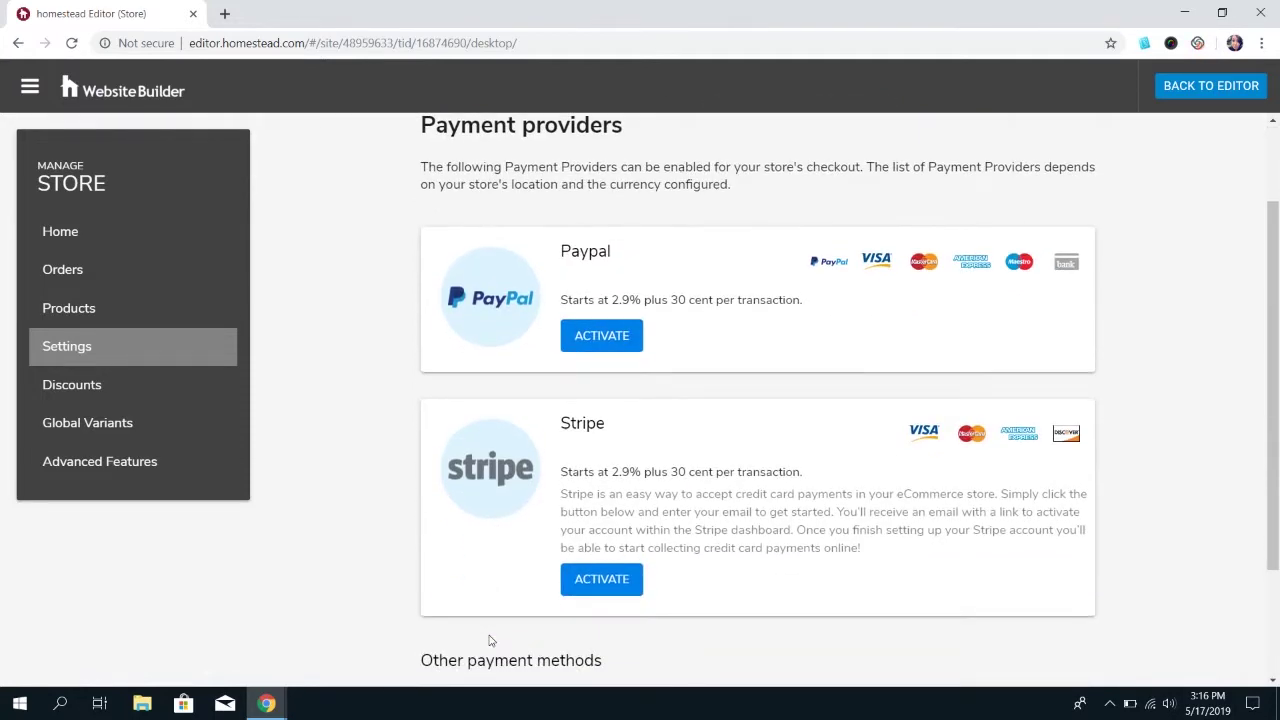
- Activate the Cash on Delivery payment method and return to the store settings
scroll(489, 640, "down", 2)
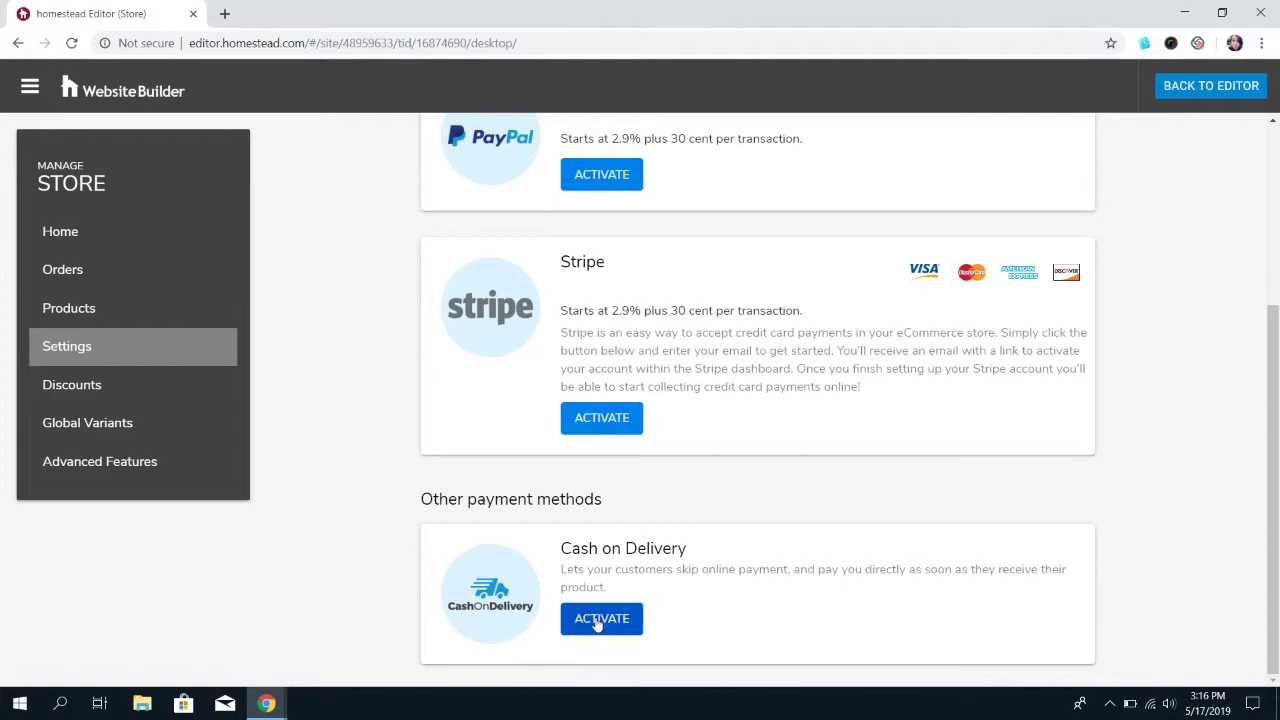
left_click(597, 620)
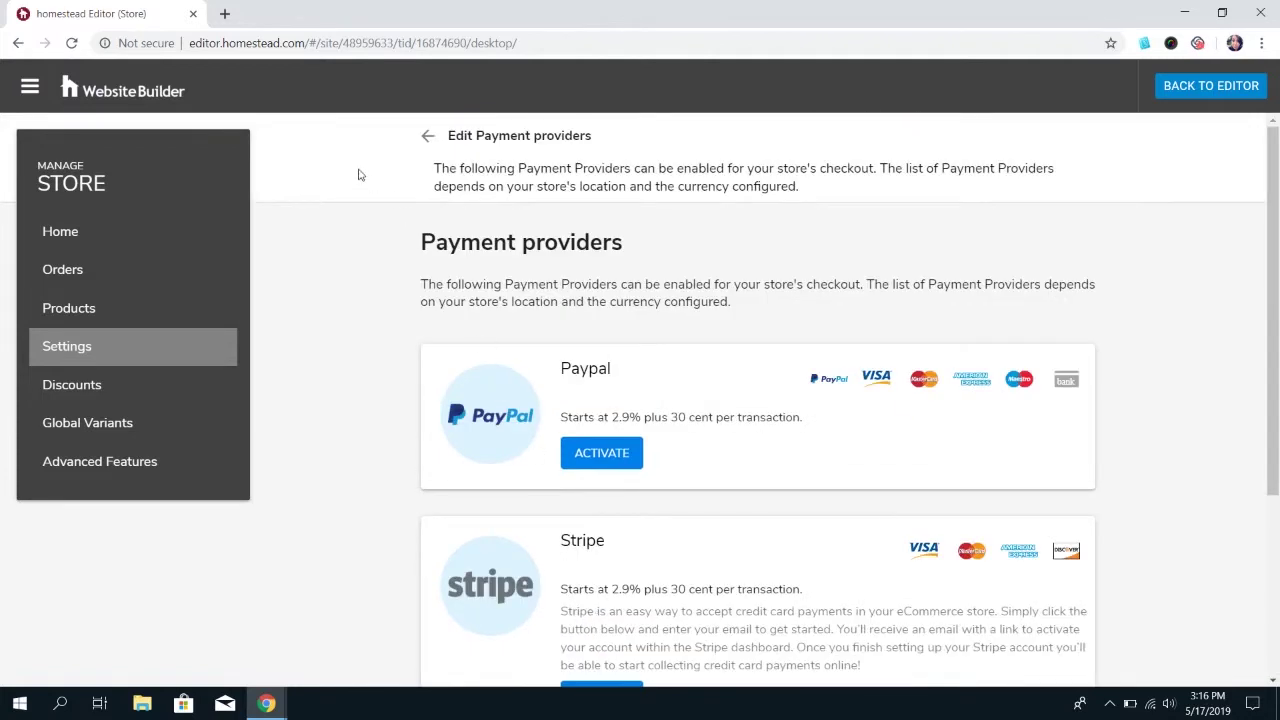
left_click(424, 134)
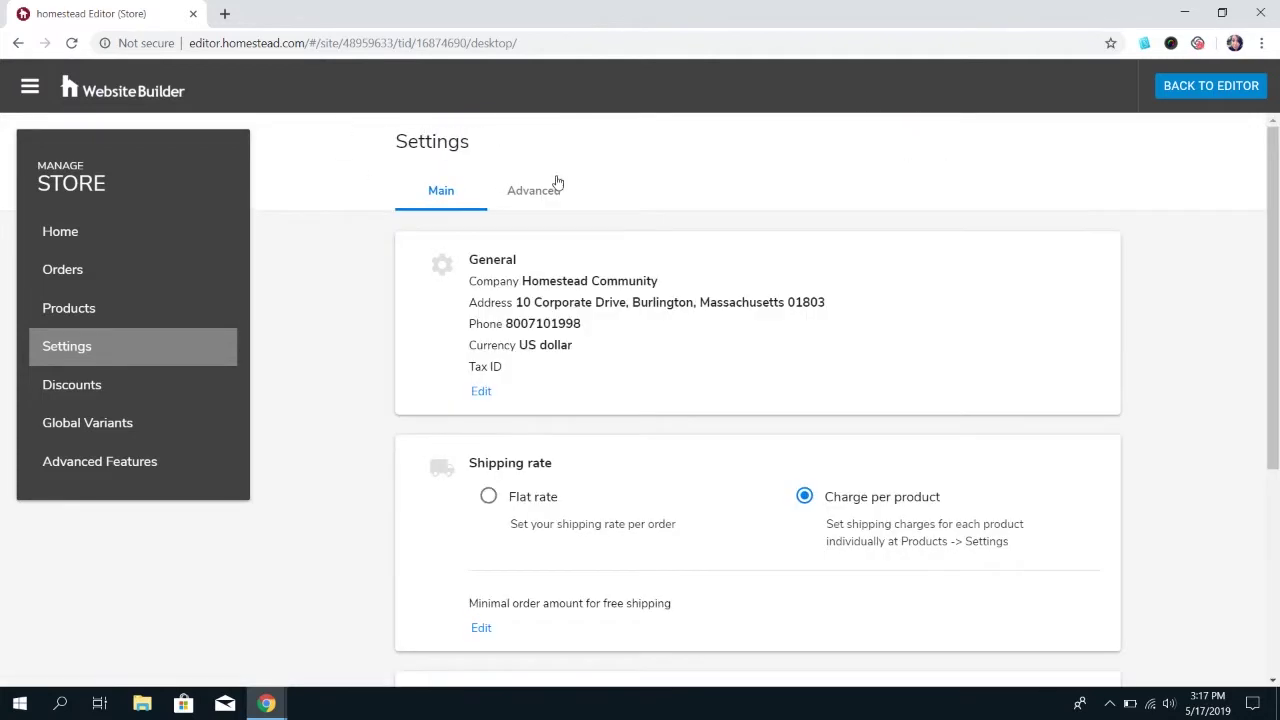
- Open the order formatting in the store's advanced settings, review the size and weight unit options, and return without changes
left_click(548, 195)
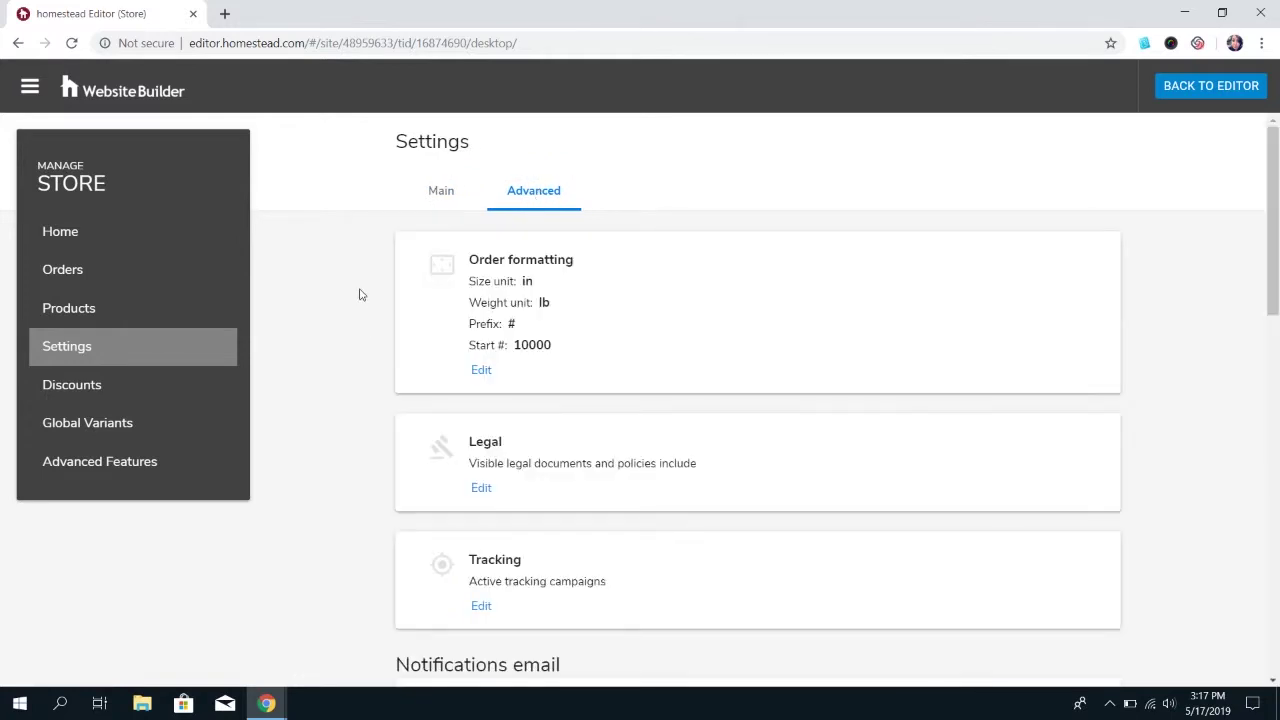
left_click(488, 370)
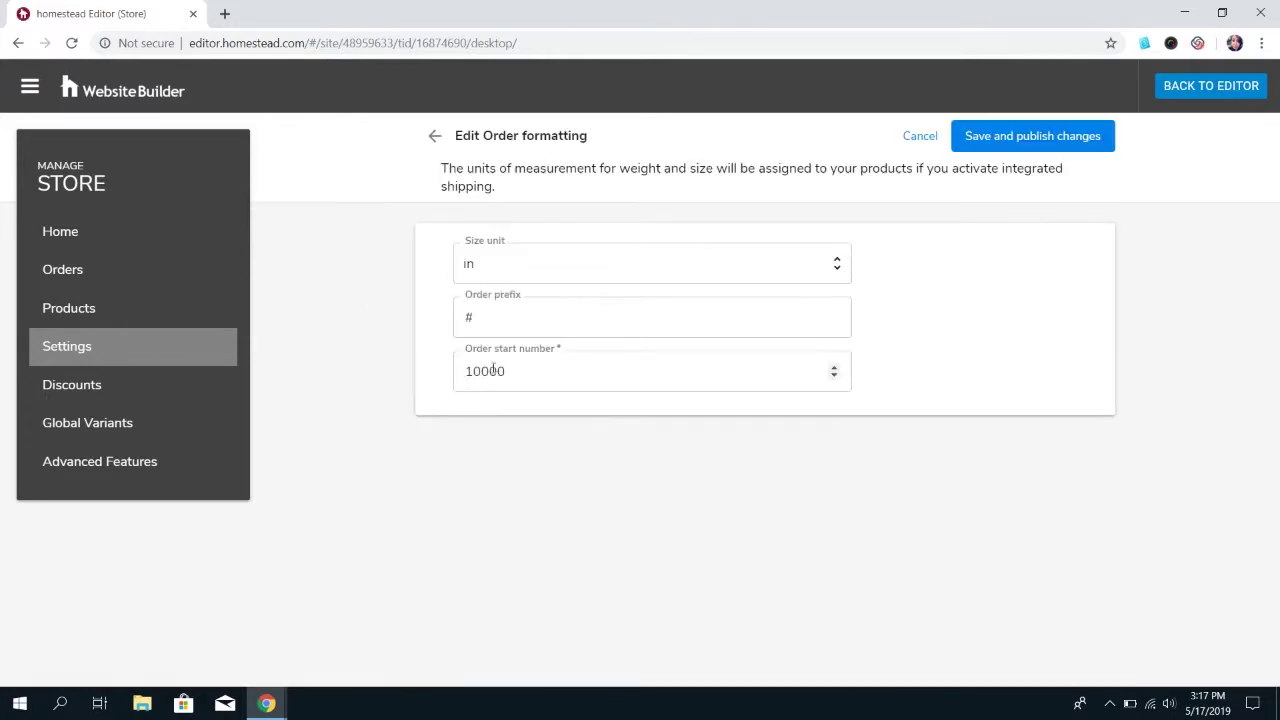
left_click(506, 271)
left_click(397, 292)
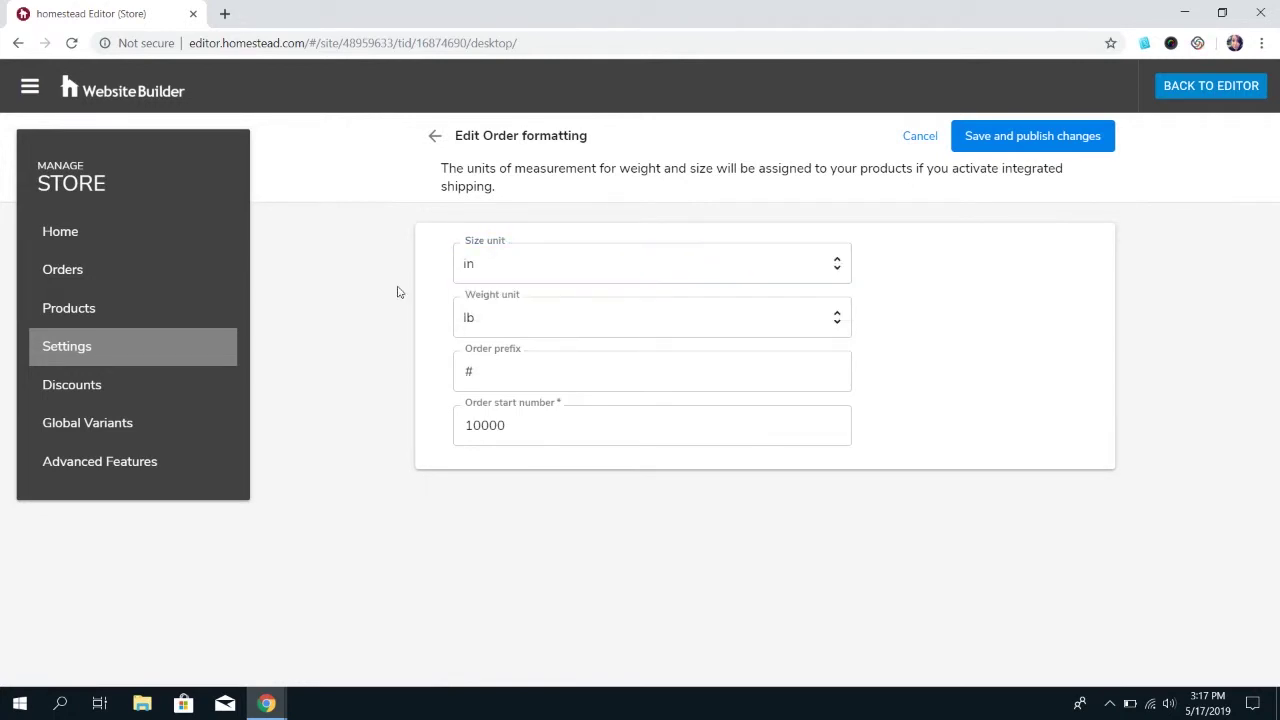
left_click(487, 315)
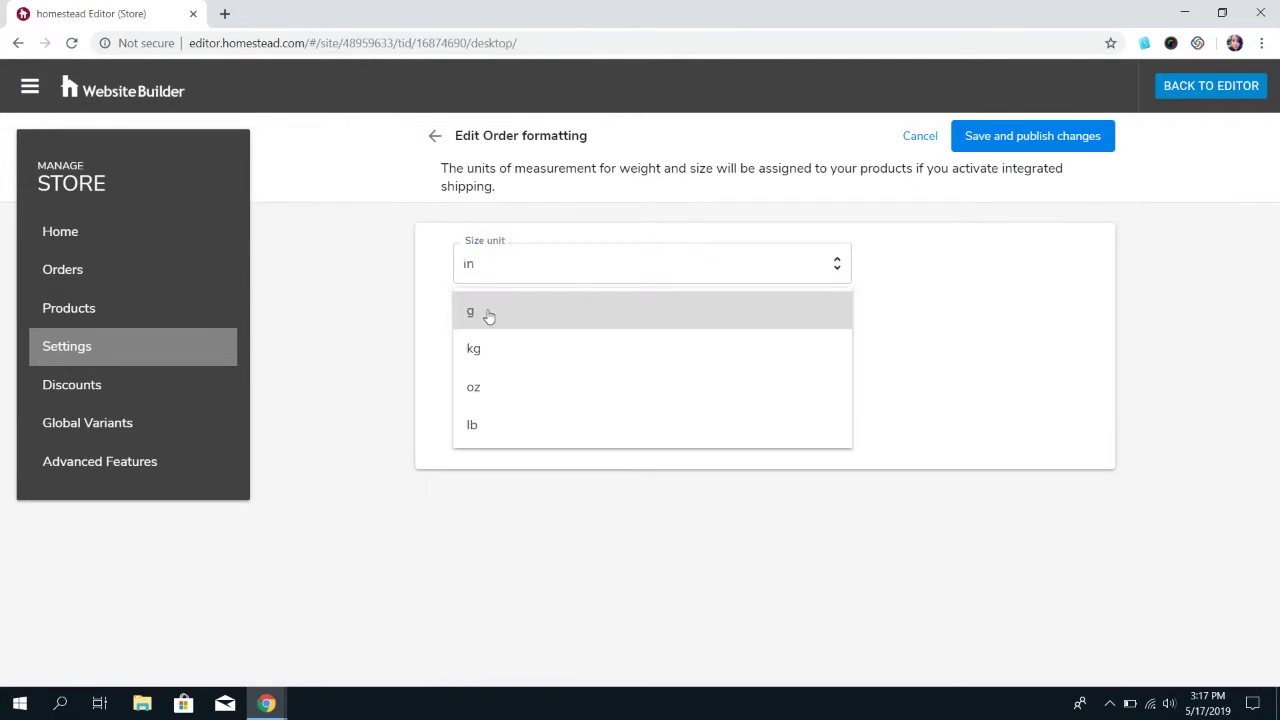
left_click(422, 323)
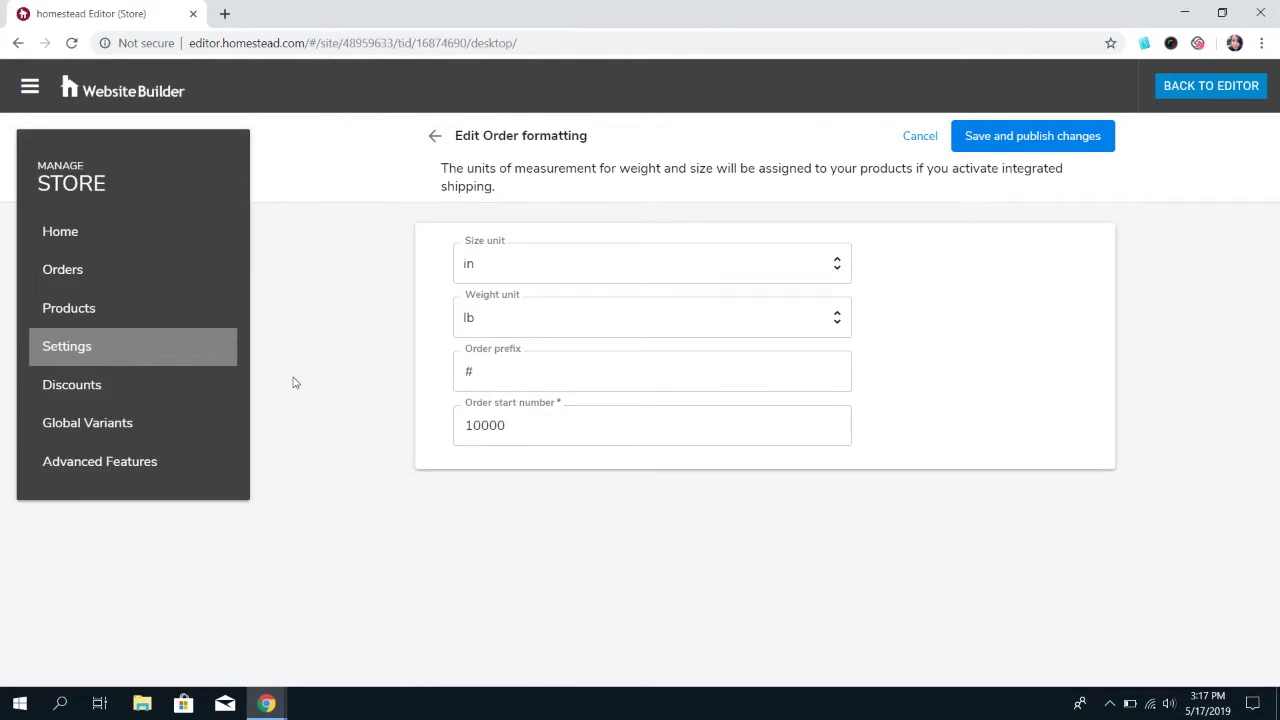
left_click(435, 137)
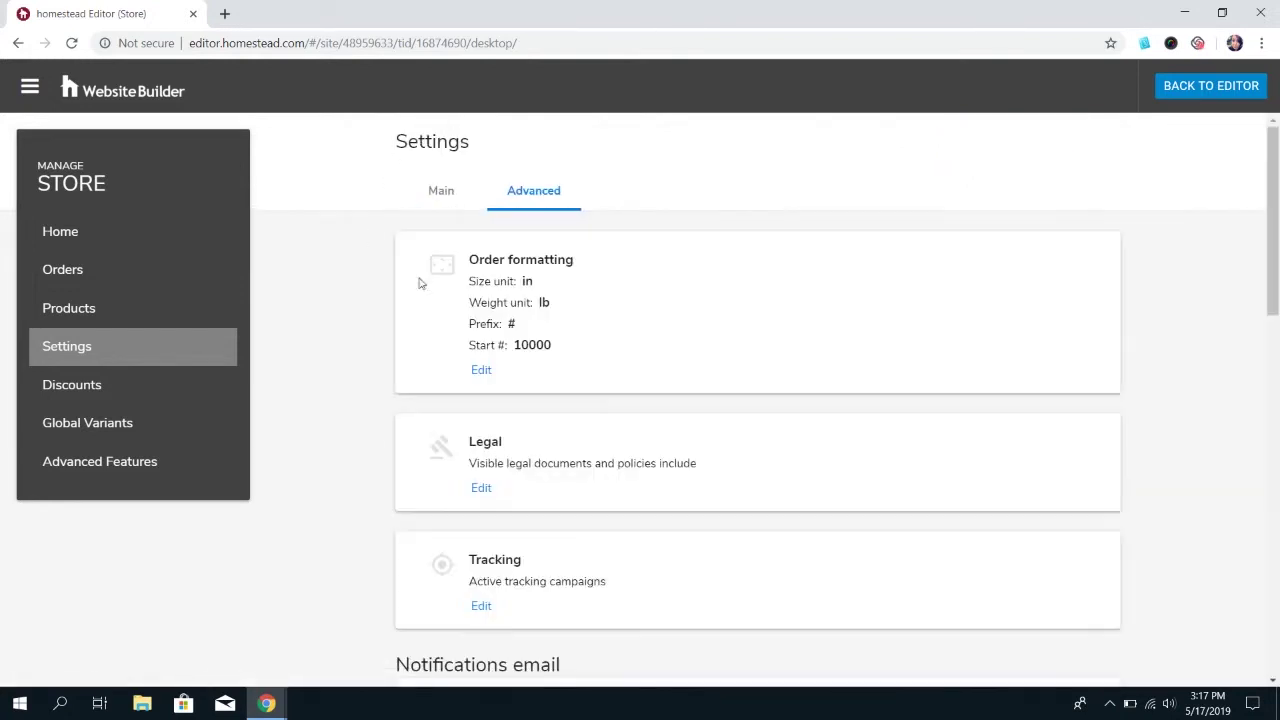
- Open the legal settings, examine the Terms and Conditions form, cancel it, and return to the advanced settings
scroll(377, 431, "down", 1)
scroll(377, 431, "down", 2)
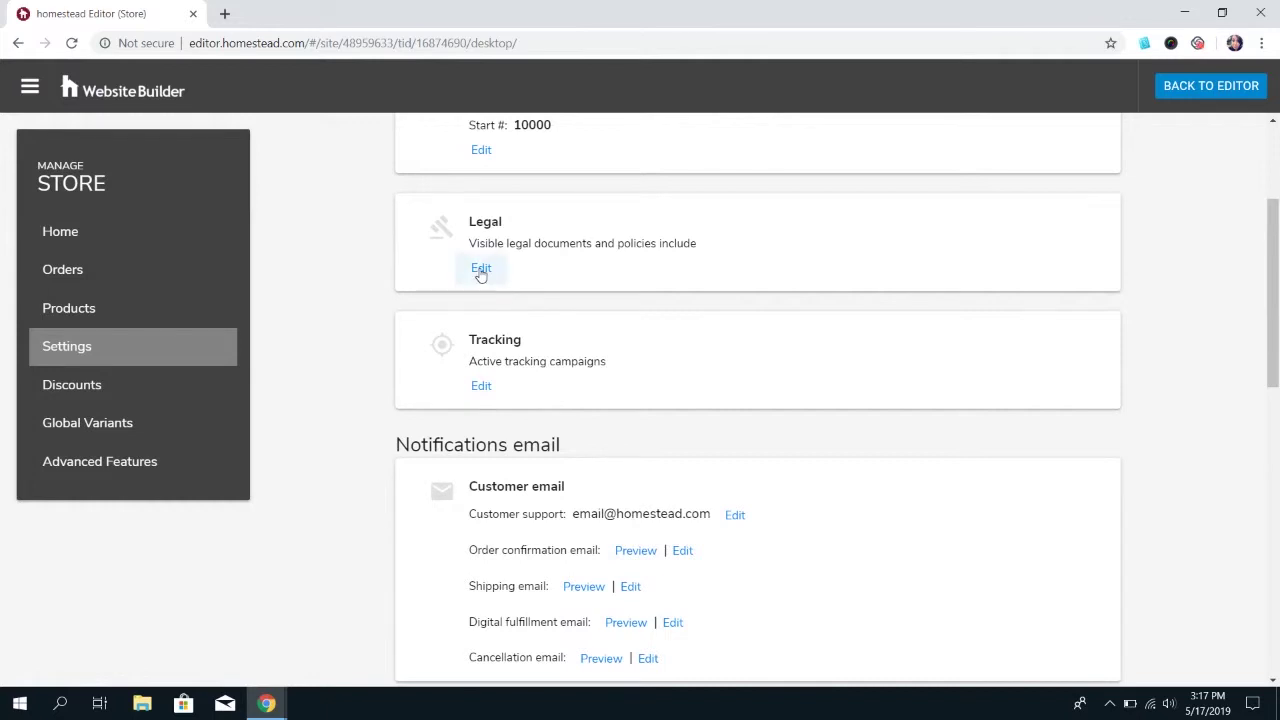
left_click(480, 268)
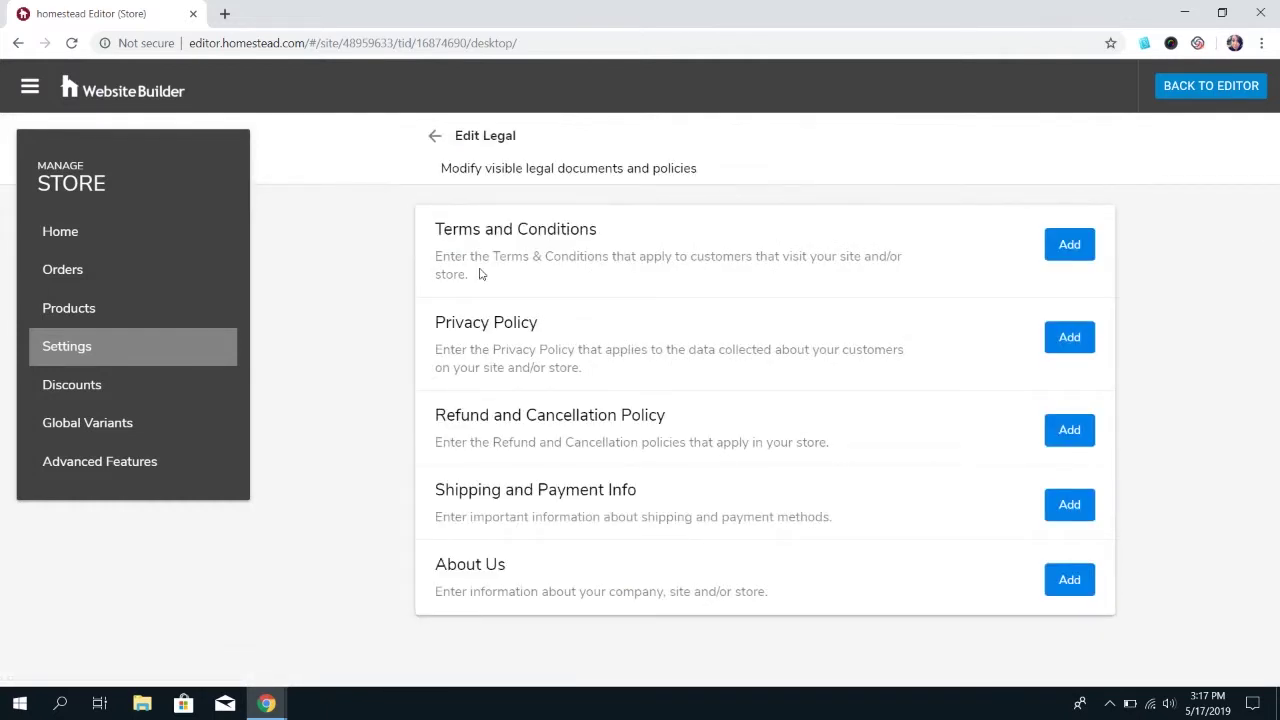
left_click(1078, 255)
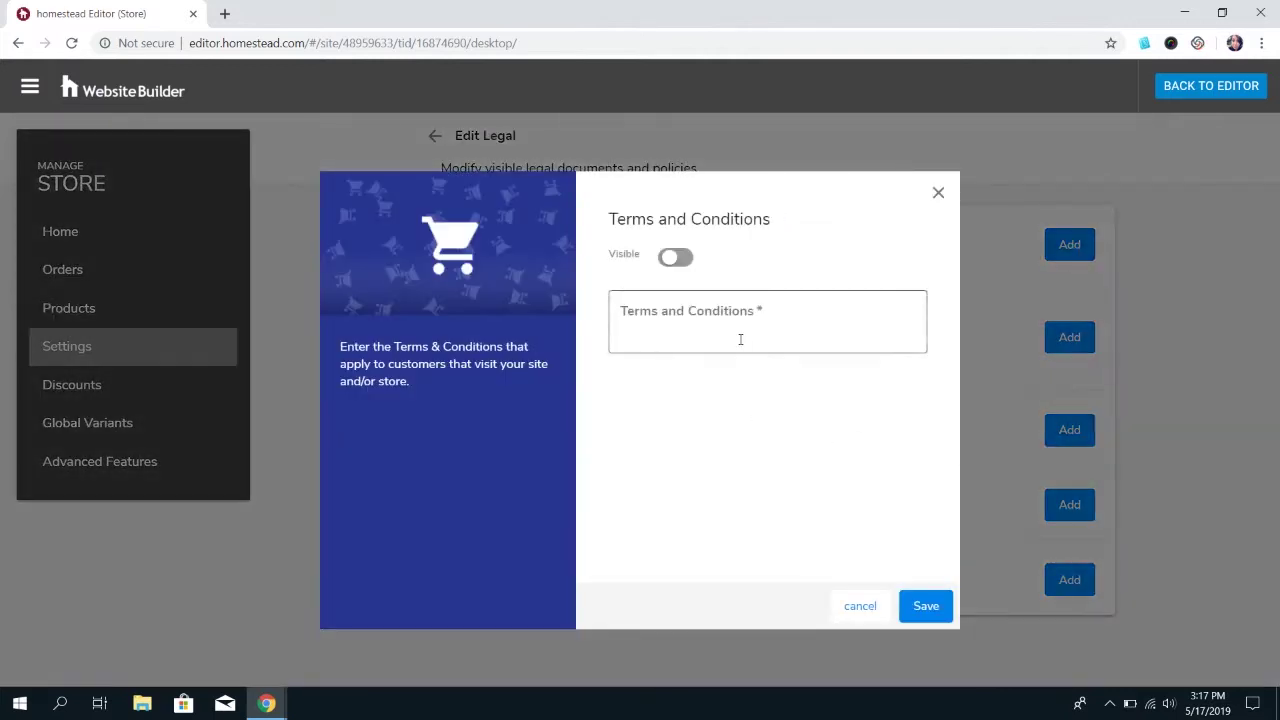
left_click(740, 339)
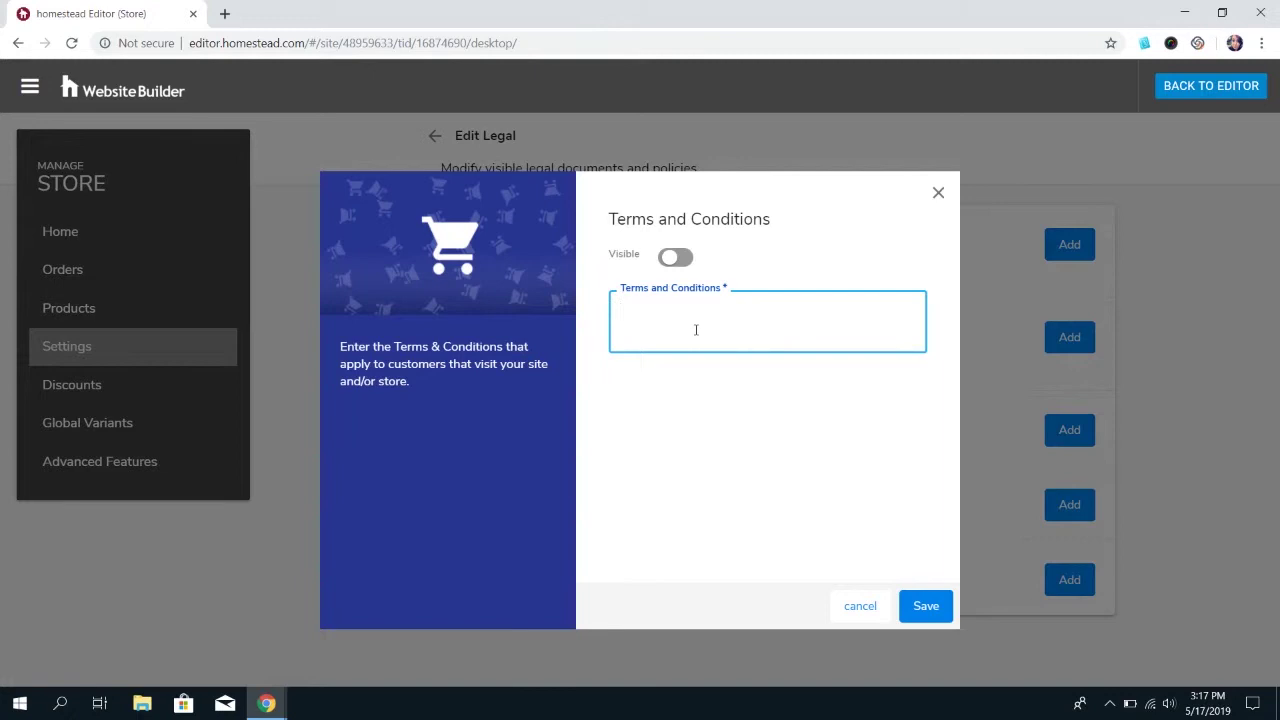
left_click(861, 608)
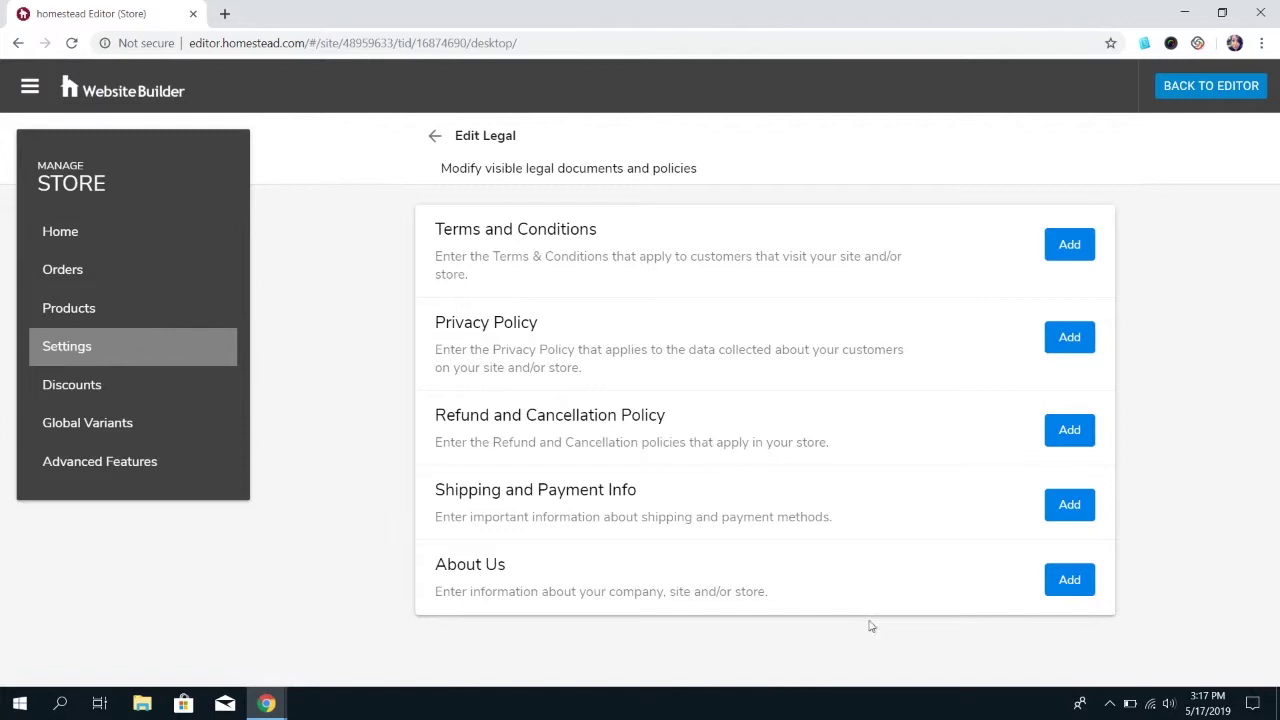
left_click(1072, 248)
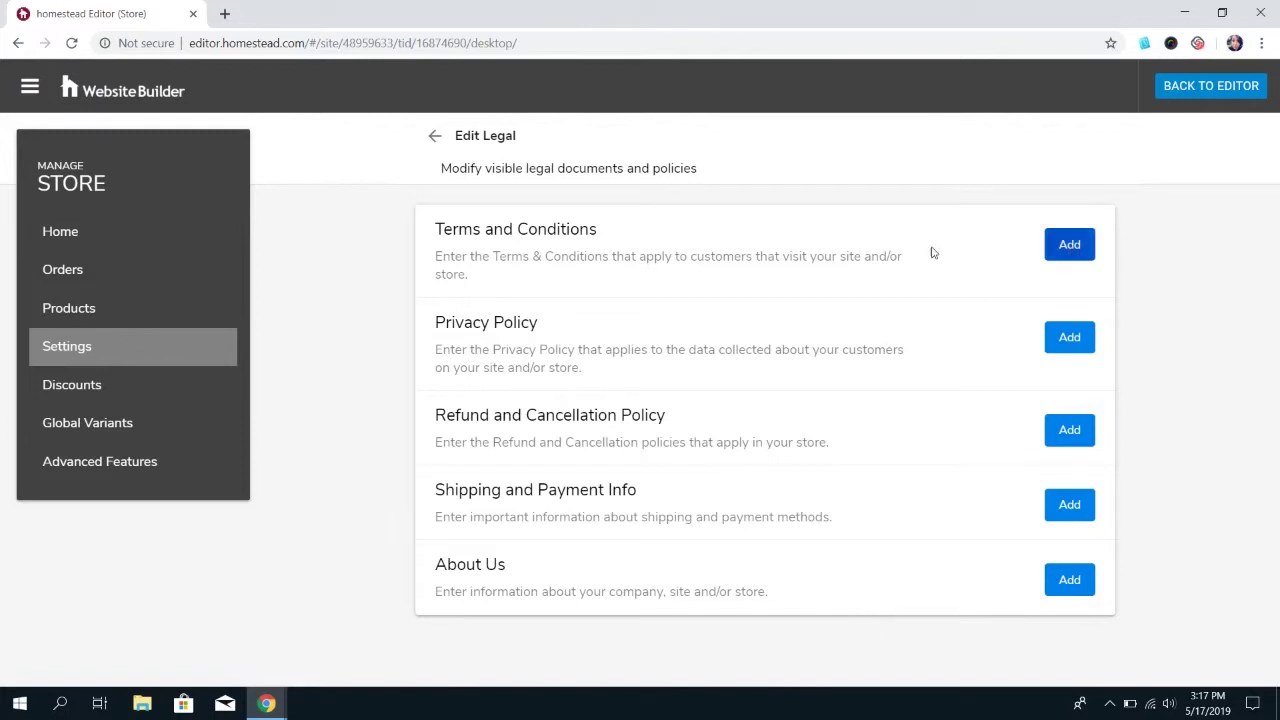
left_click(435, 135)
- Open the tracking settings, turn on Shipping Information to examine its Analytics code field, and leave without saving
scroll(700, 440, "down", 1)
scroll(750, 455, "down", 2)
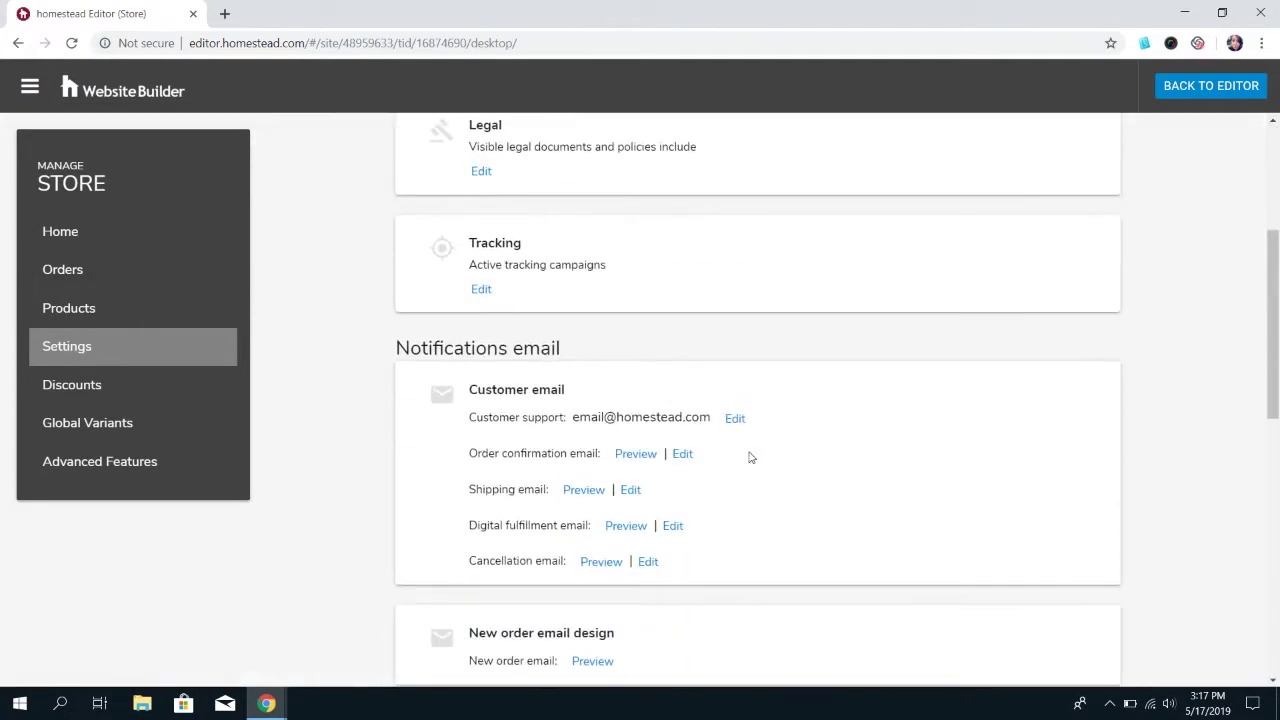
left_click(481, 290)
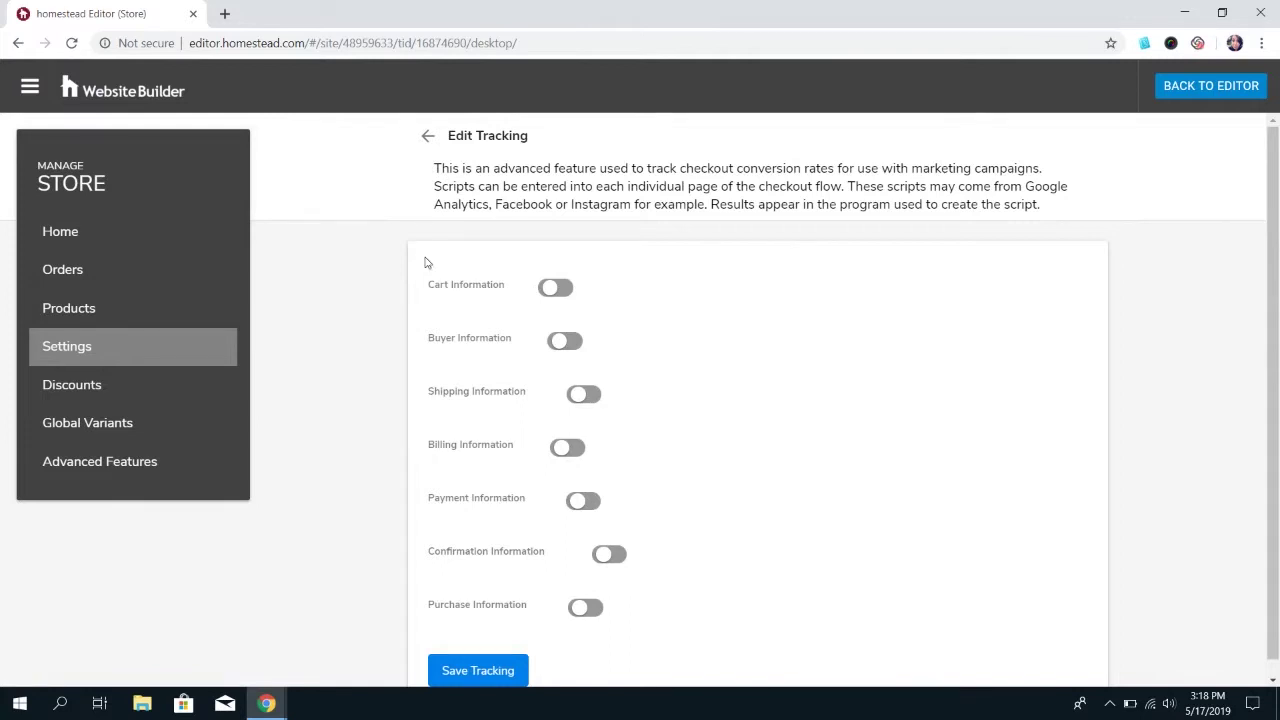
left_click(585, 398)
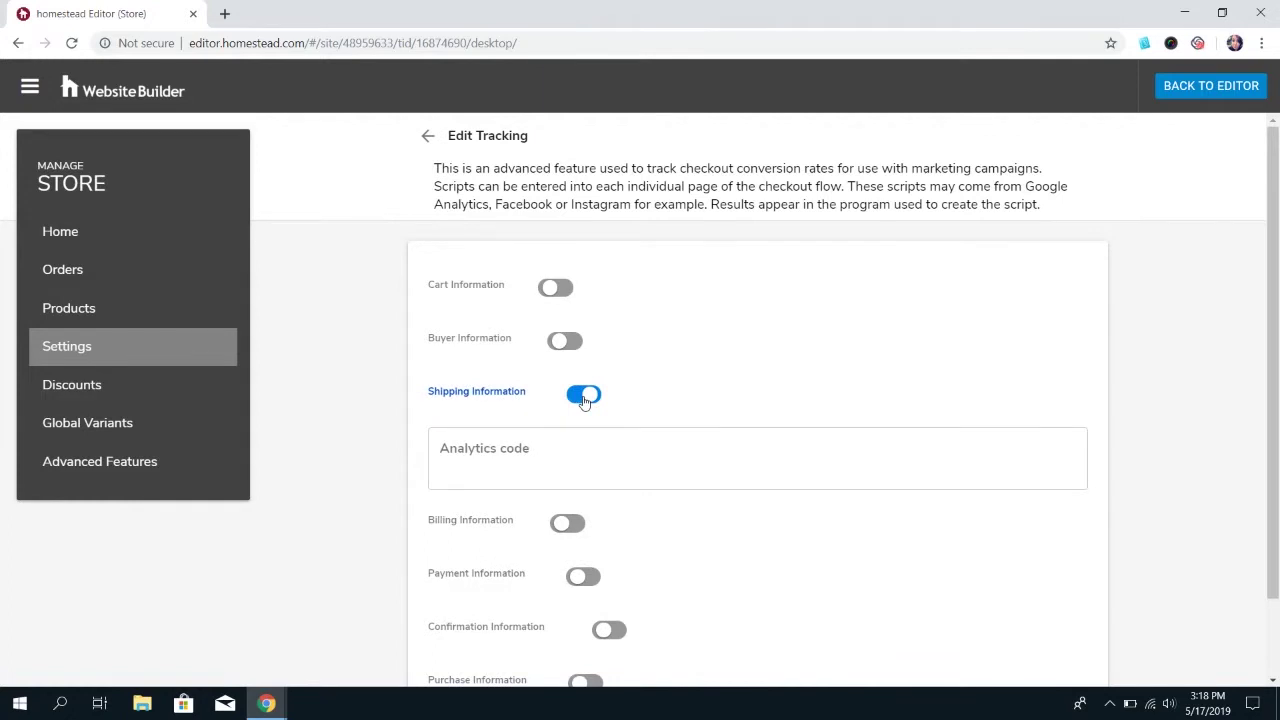
left_click(502, 451)
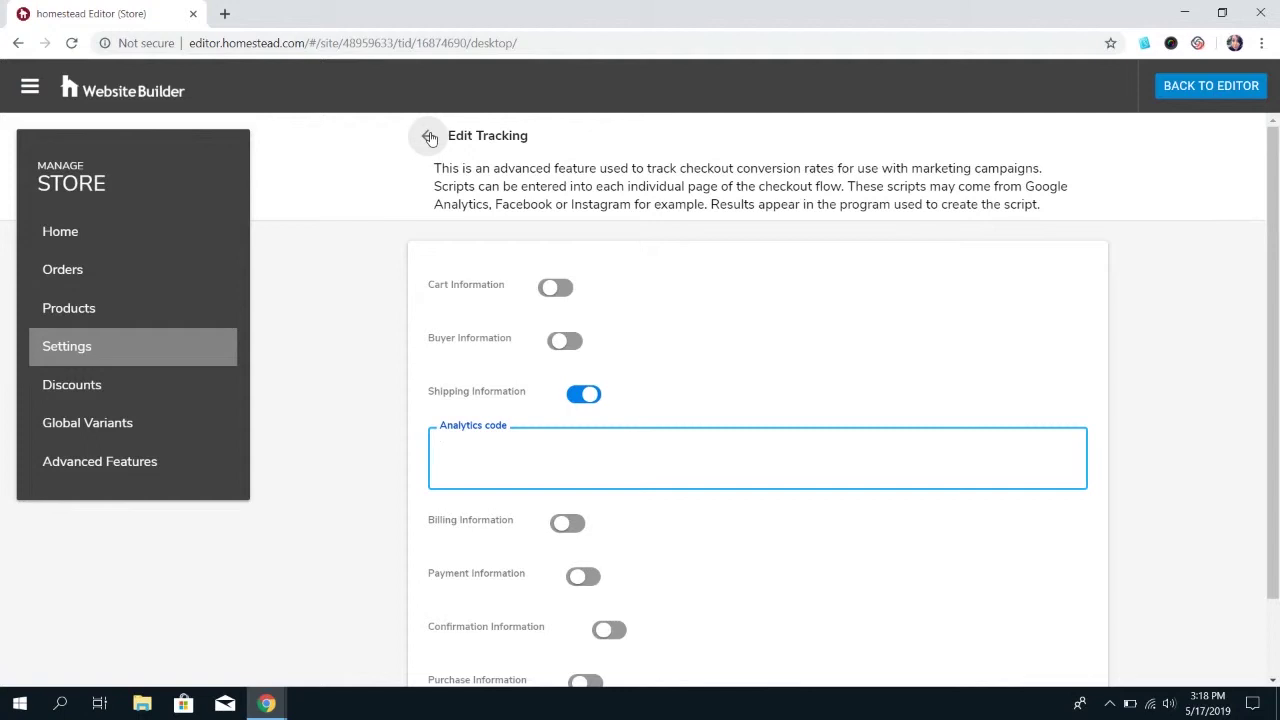
left_click(430, 137)
- Open the order confirmation email template for editing, review the footer's personalization options, and cancel
scroll(429, 349, "down", 3)
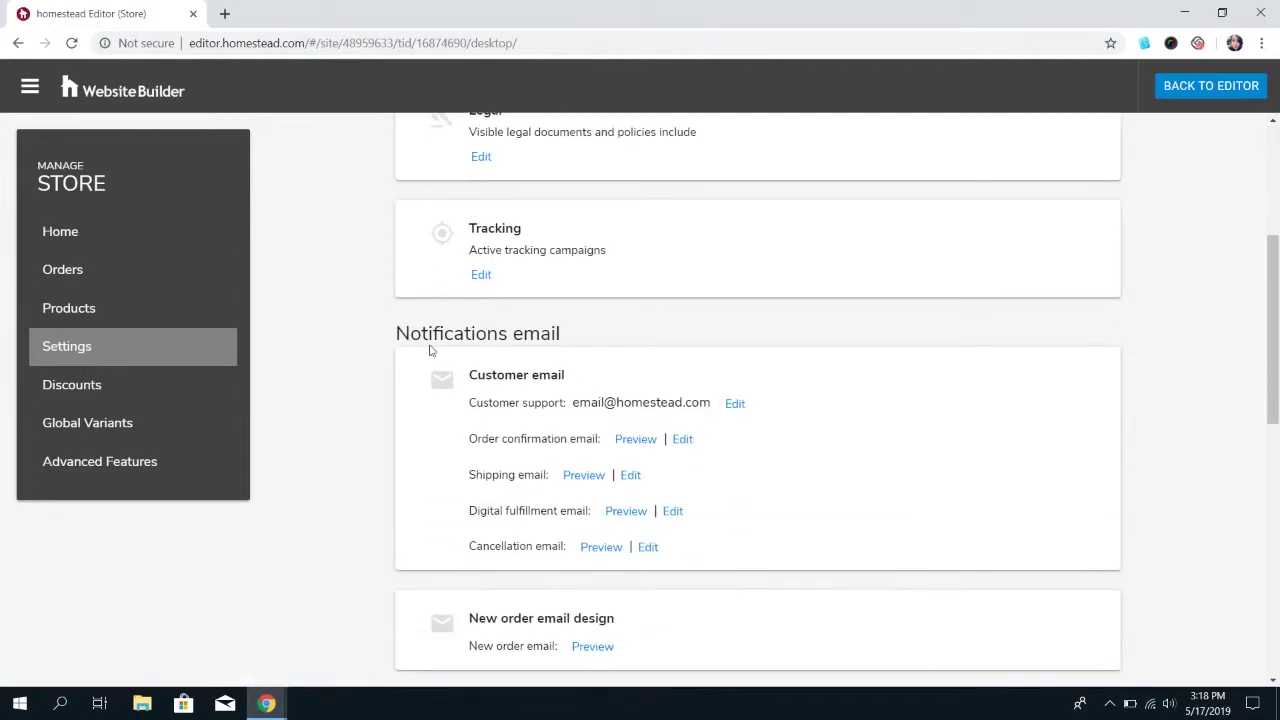
scroll(430, 350, "down", 1)
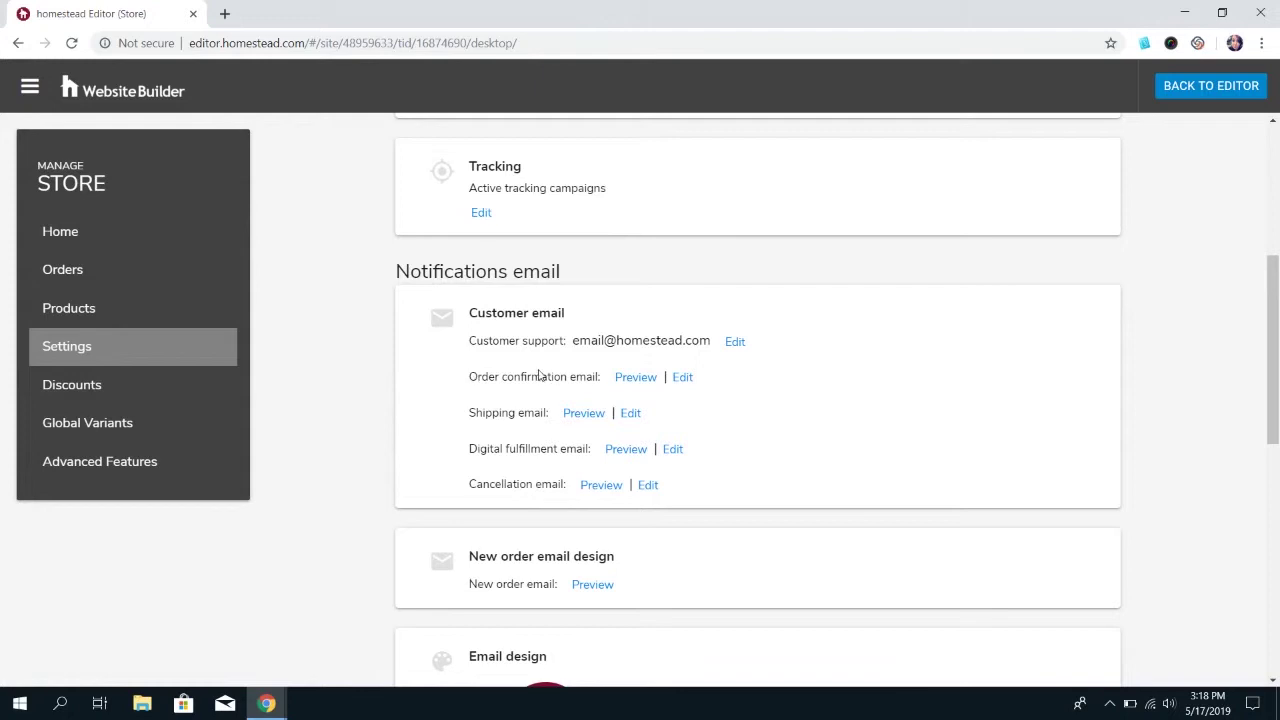
left_click(682, 377)
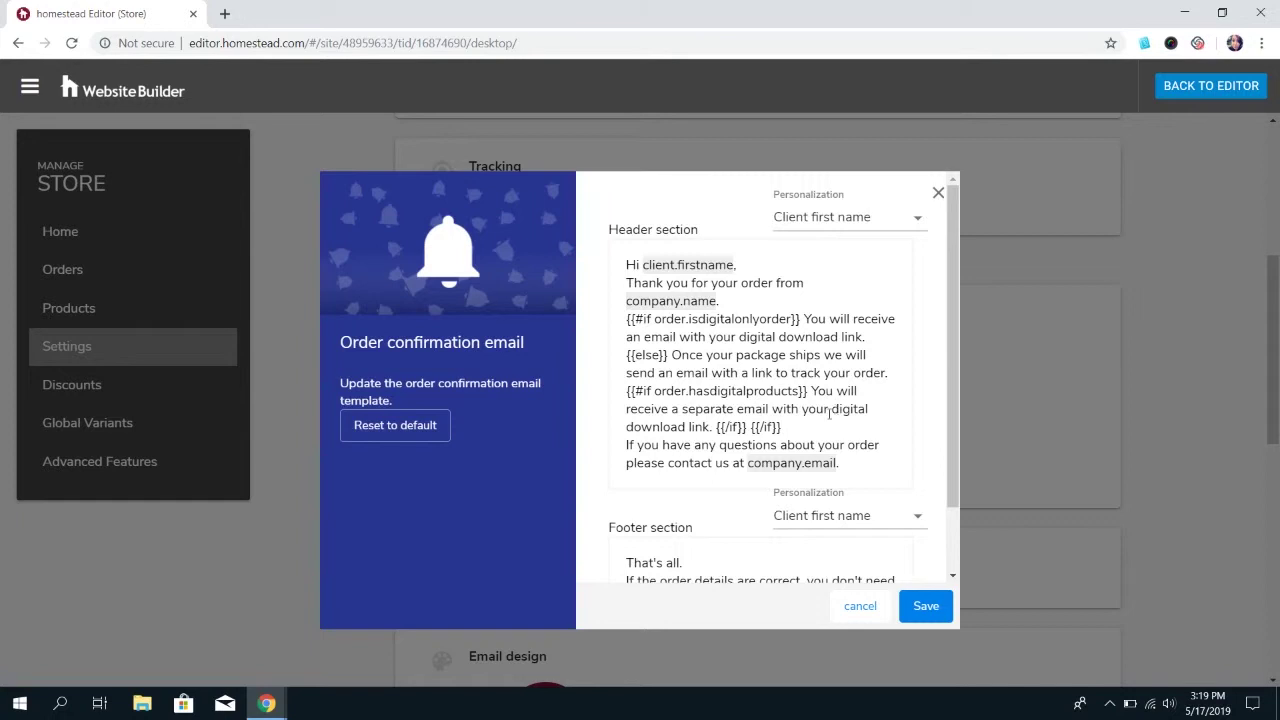
left_click(849, 520)
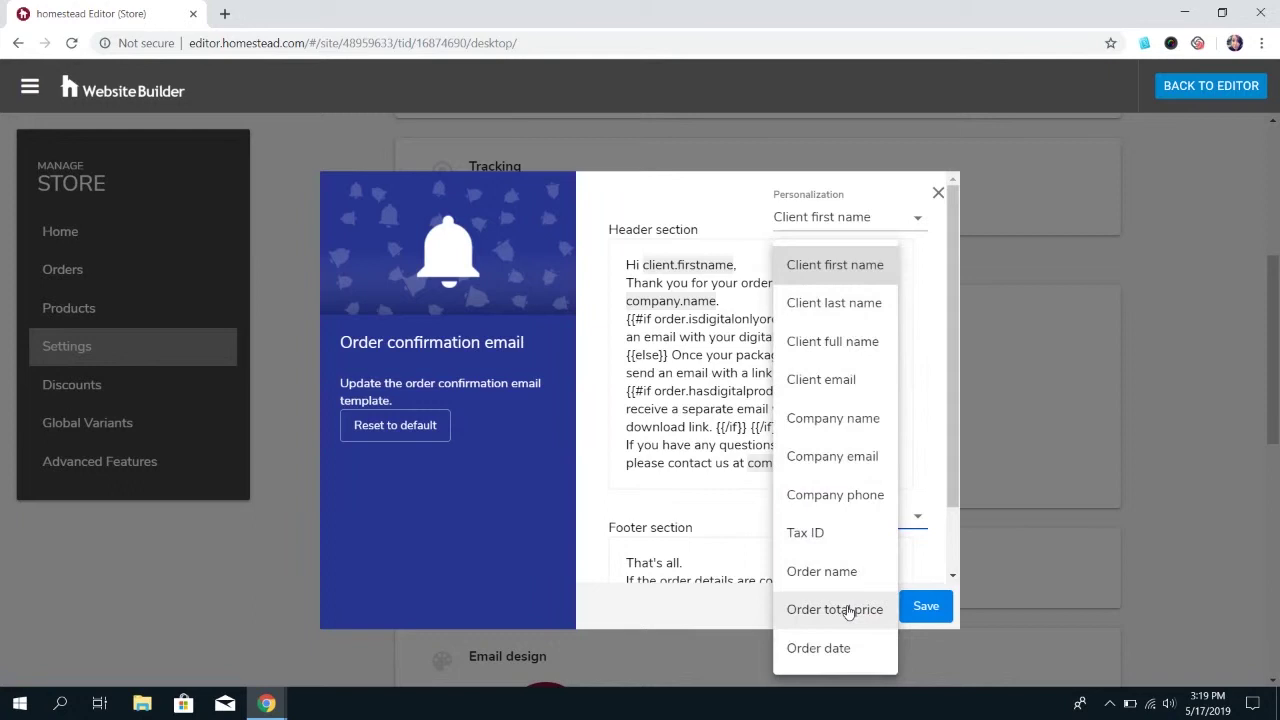
left_click(740, 527)
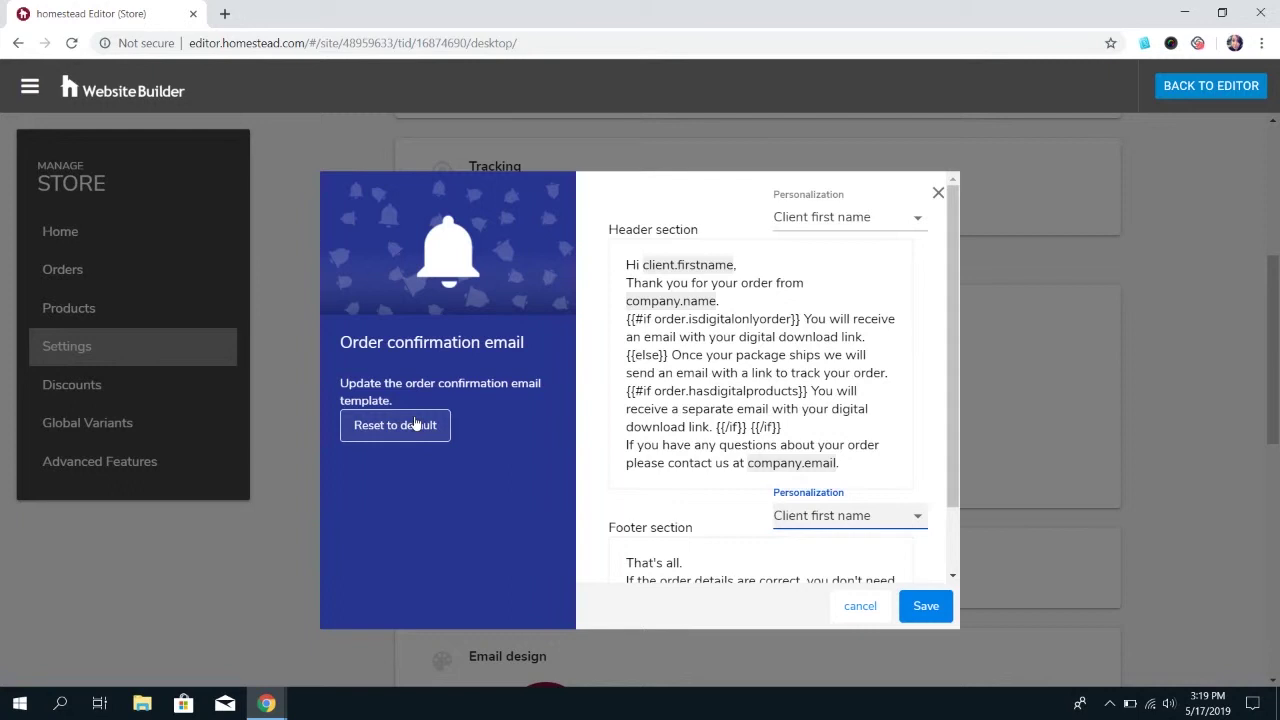
left_click(855, 612)
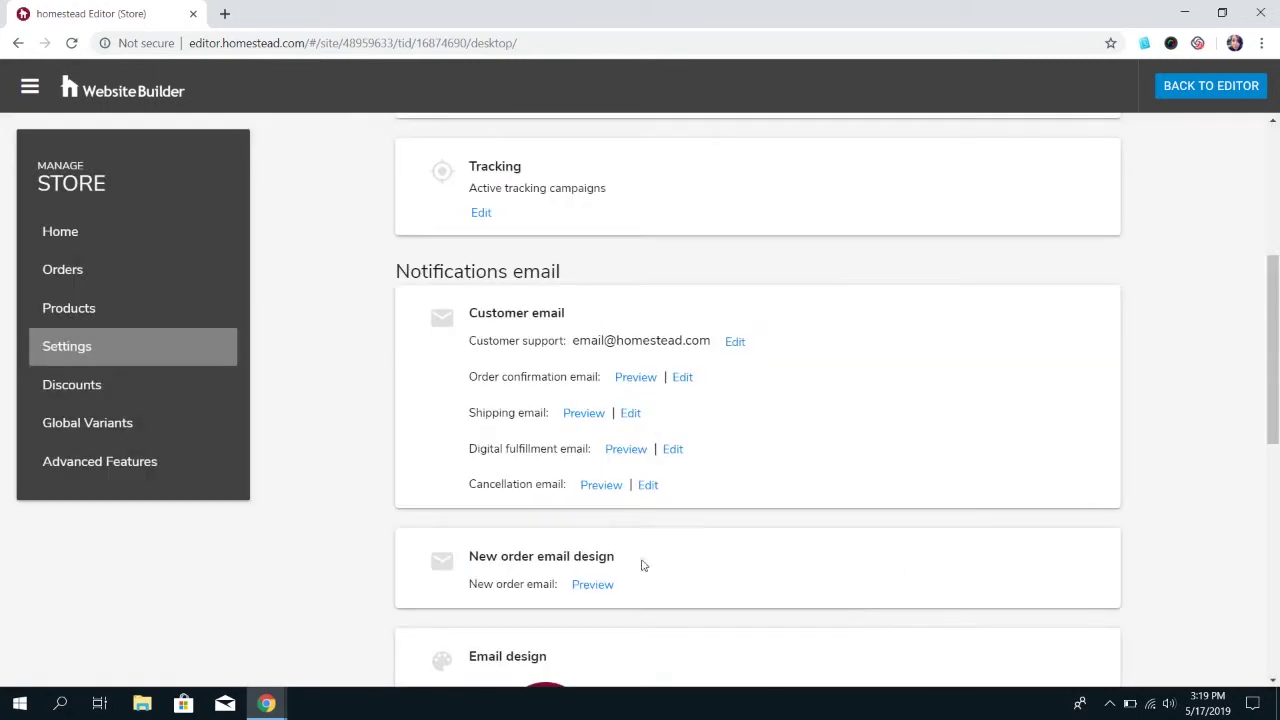
- Preview the new order email from its header to the order totals, and close the preview
left_click(592, 585)
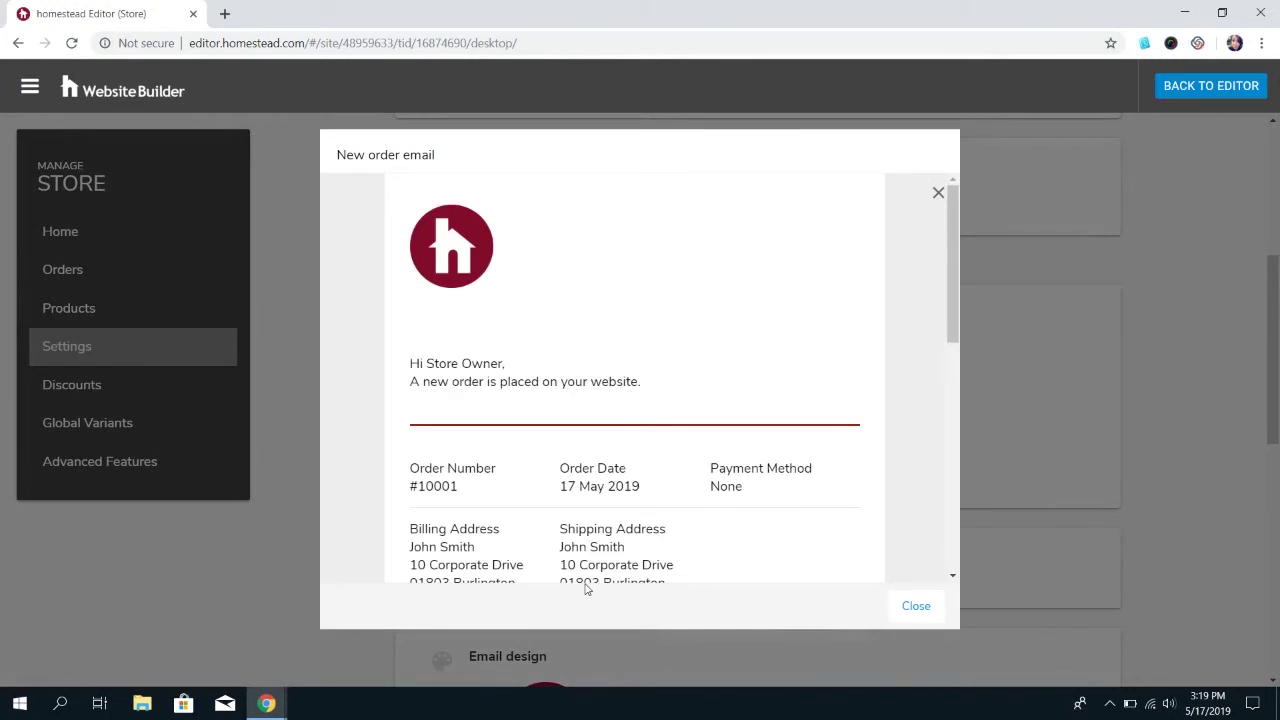
scroll(762, 444, "down", 8)
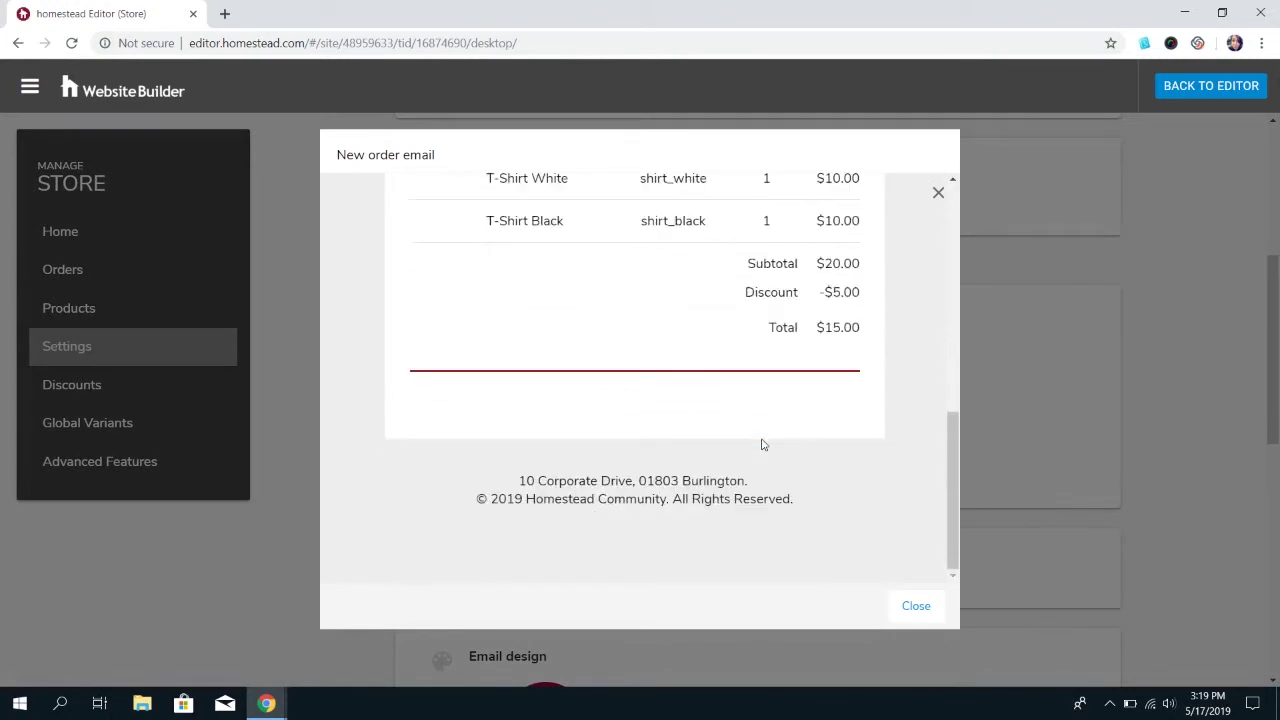
scroll(762, 444, "up", 10)
scroll(762, 444, "down", 10)
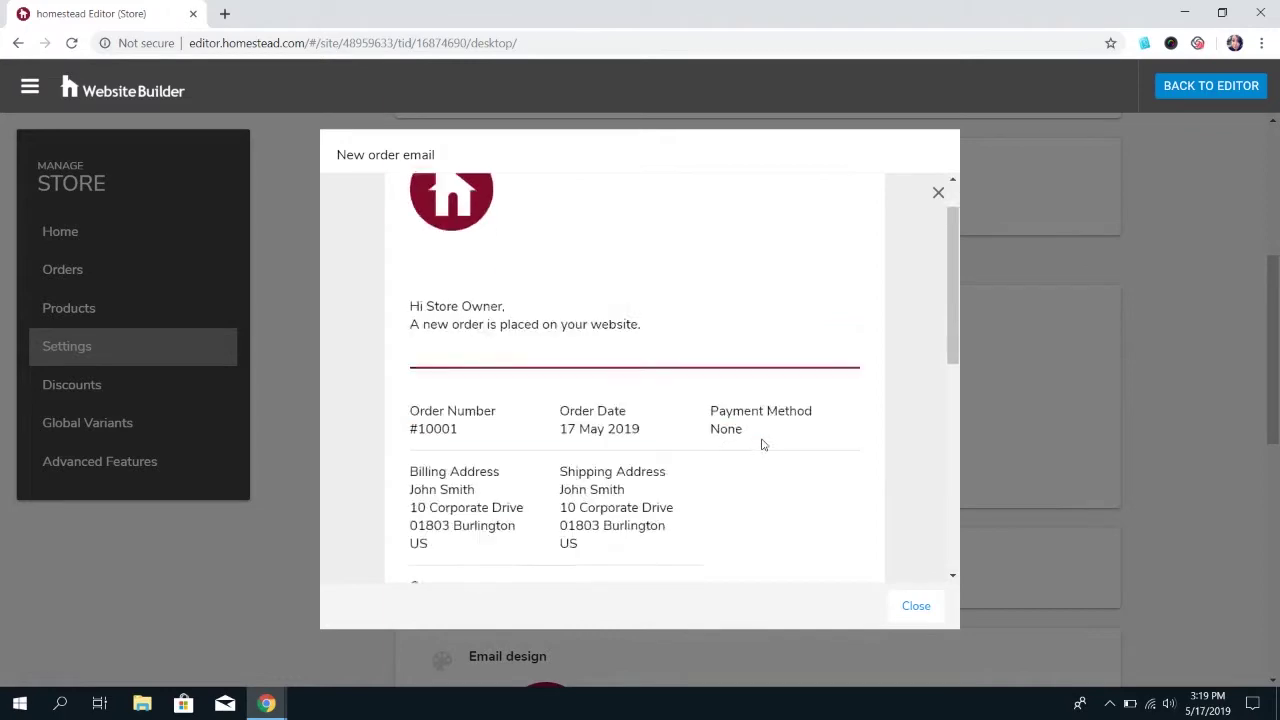
left_click(913, 602)
- Open the email design settings and change the email color to a brighter red, #AE1A1C
scroll(880, 454, "down", 4)
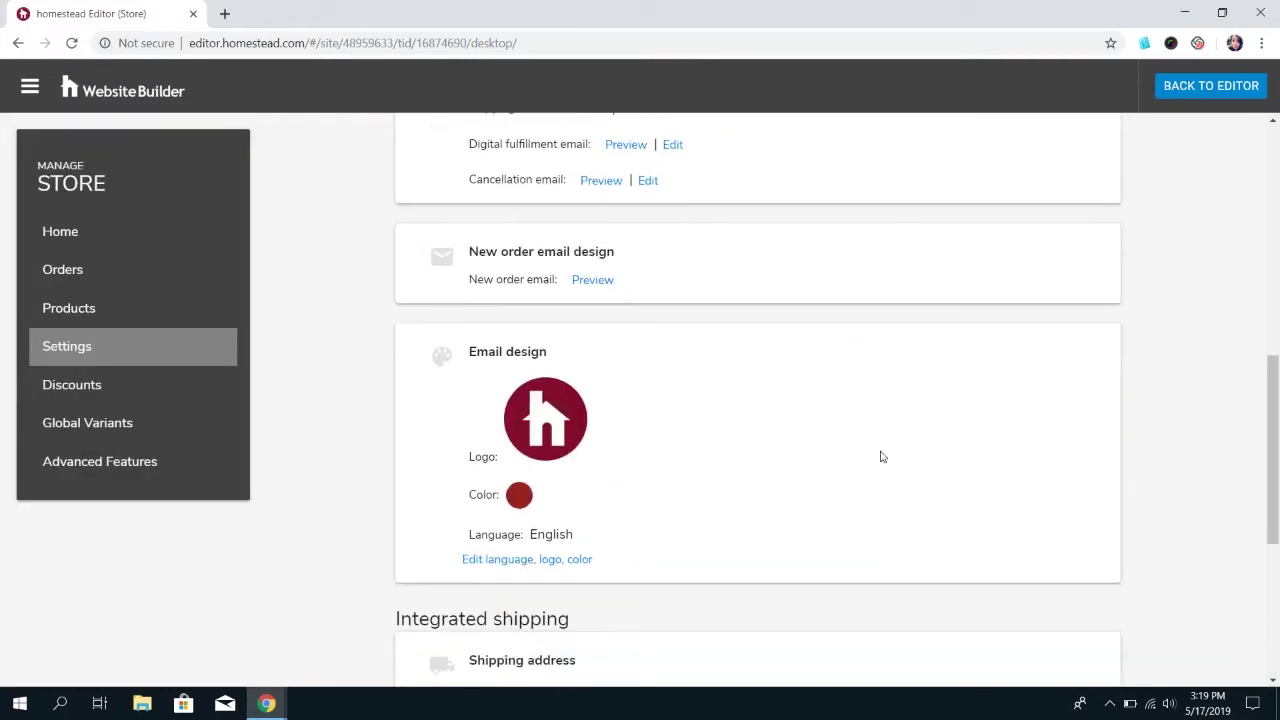
scroll(877, 452, "down", 1)
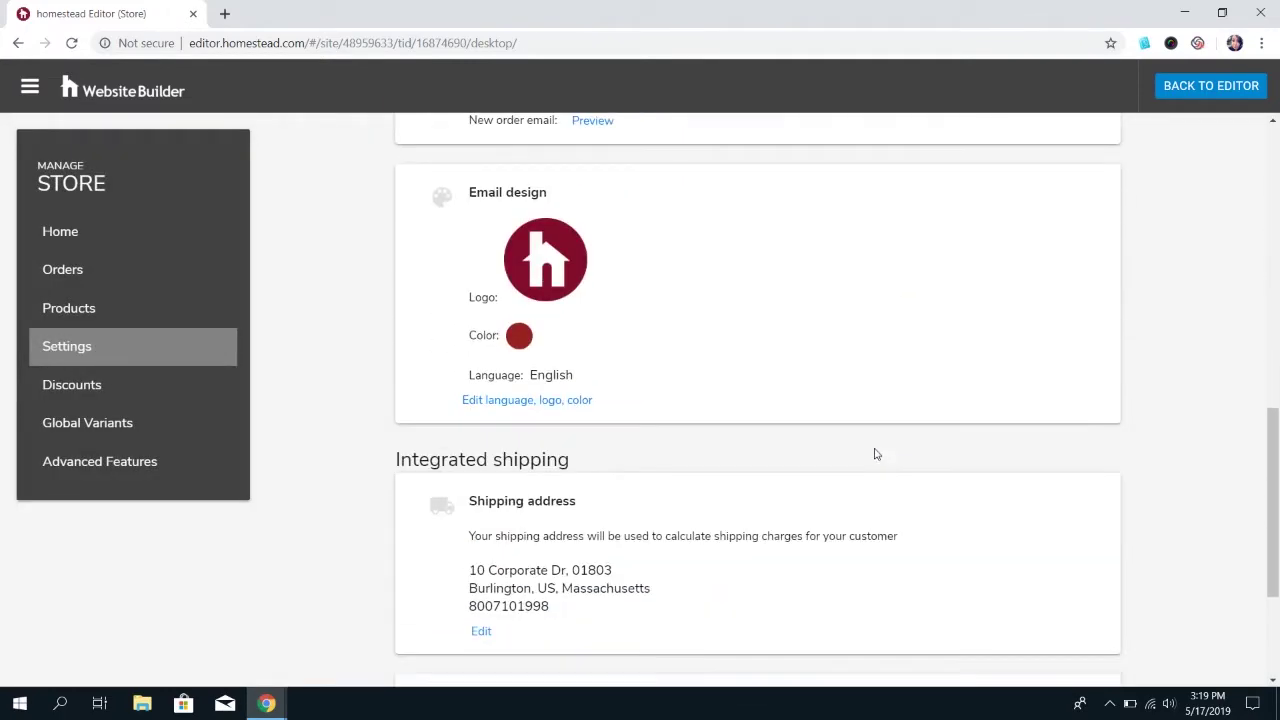
left_click(544, 402)
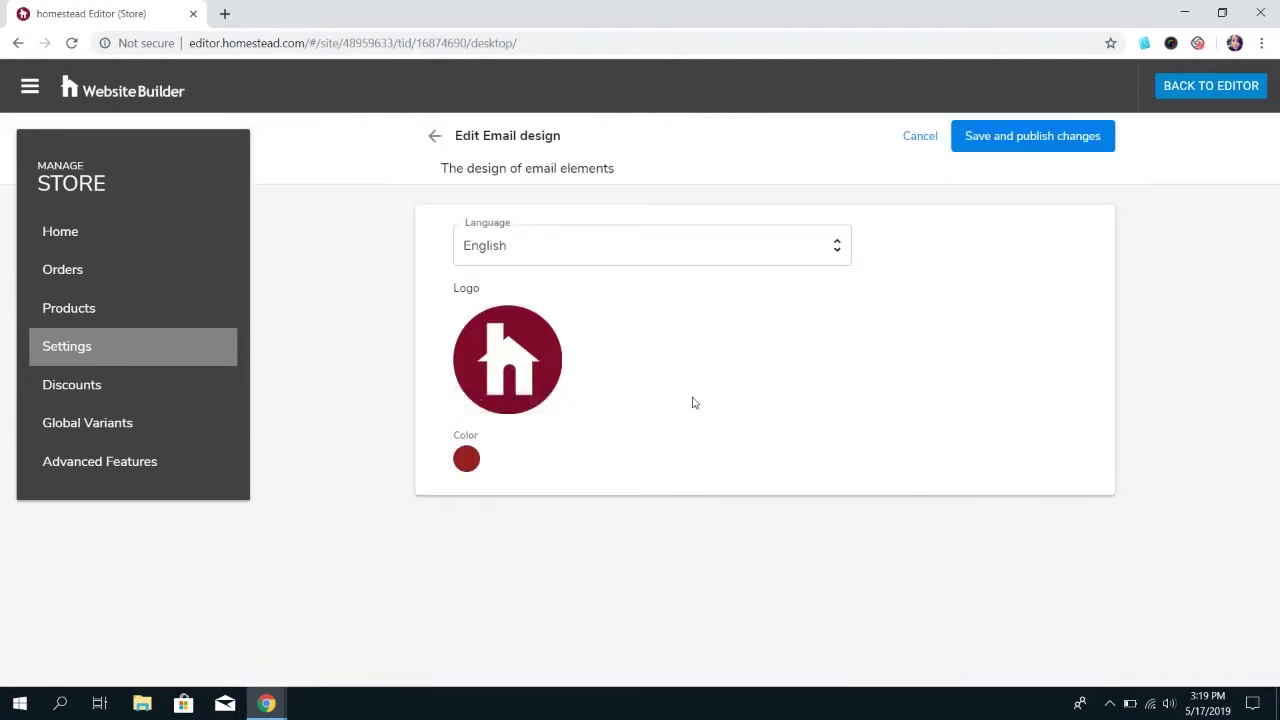
left_click(469, 470)
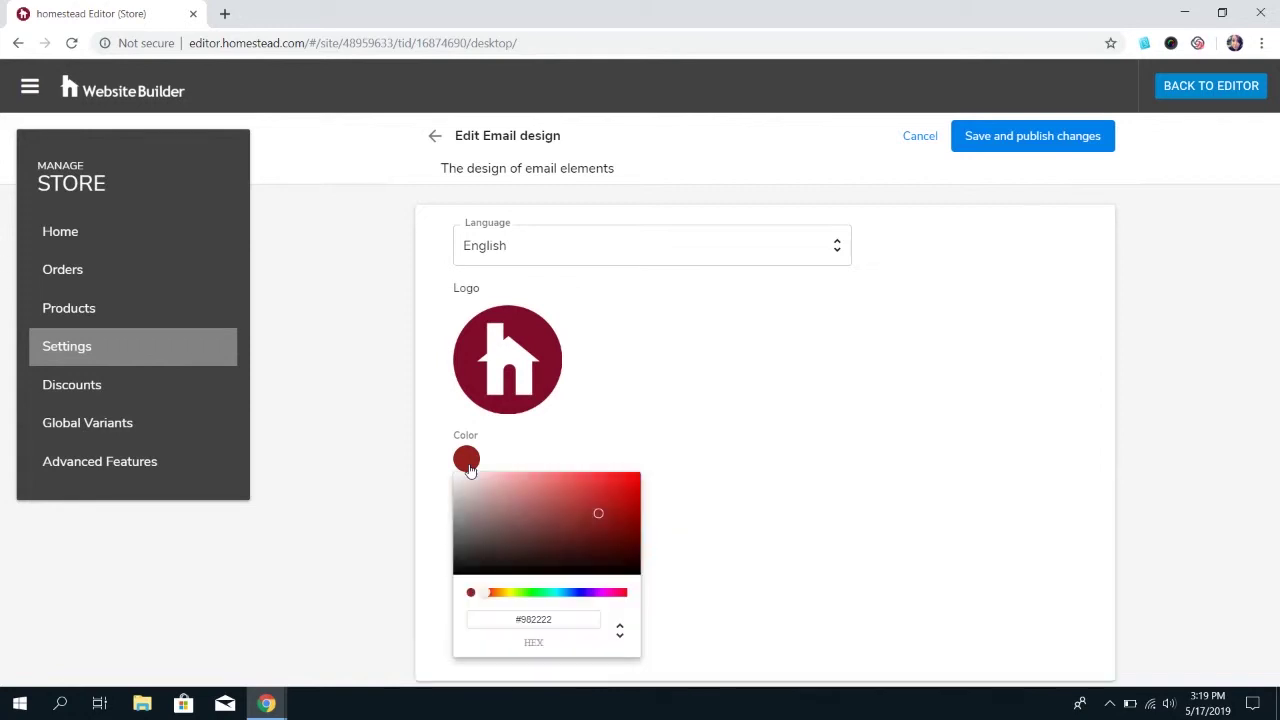
left_click(591, 528)
mouse_move(591, 528)
left_mouse_down()
mouse_move(493, 527)
mouse_move(613, 503)
left_mouse_up()
left_click_drag(491, 598, 633, 599)
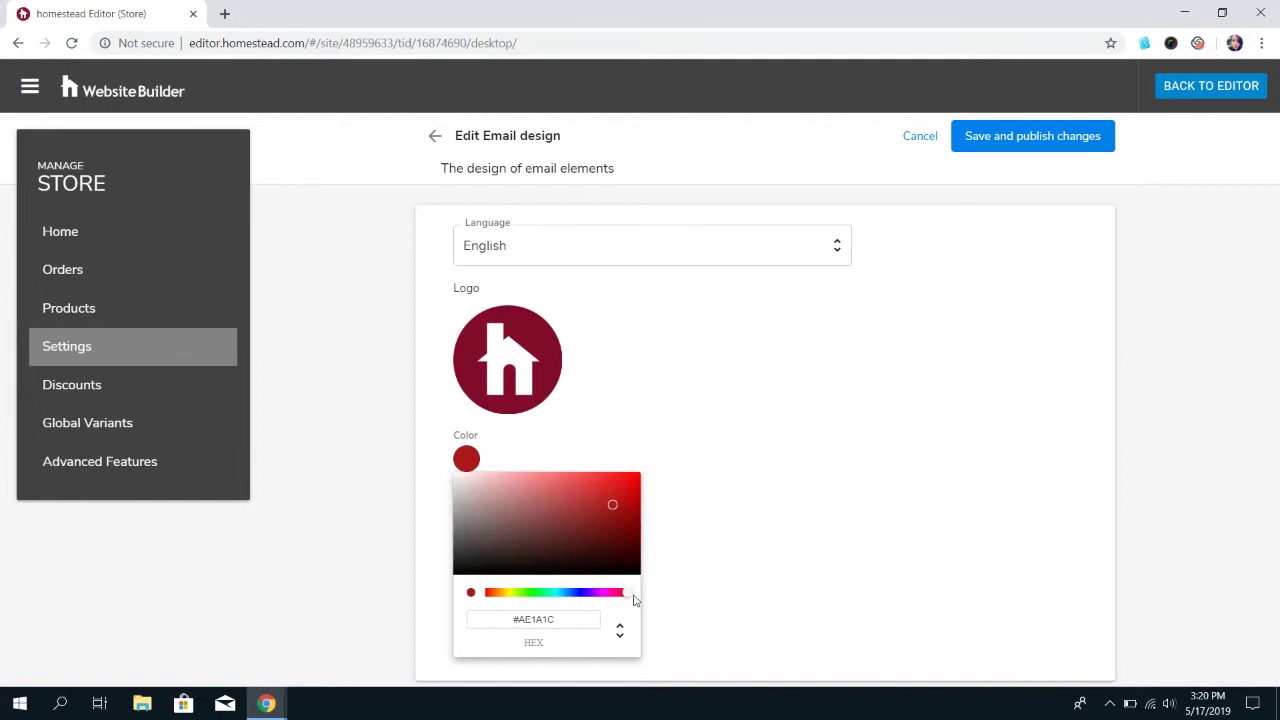
double_click(575, 619)
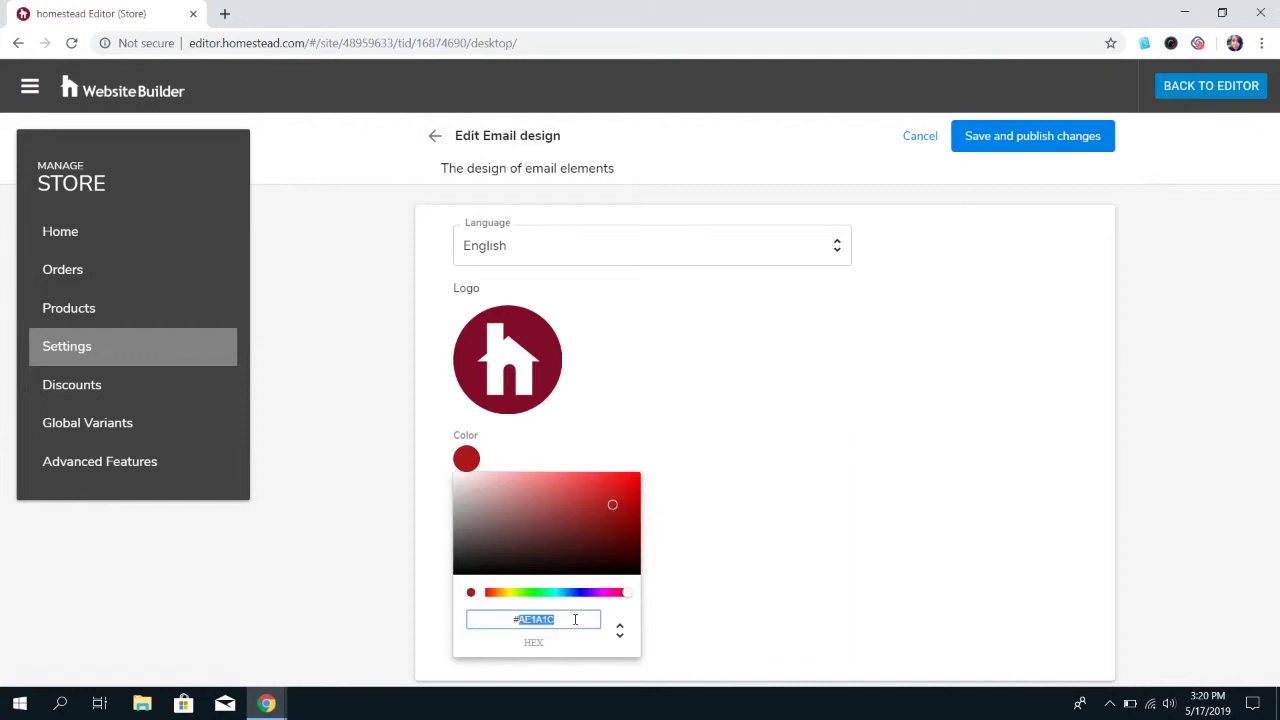
left_click(715, 589)
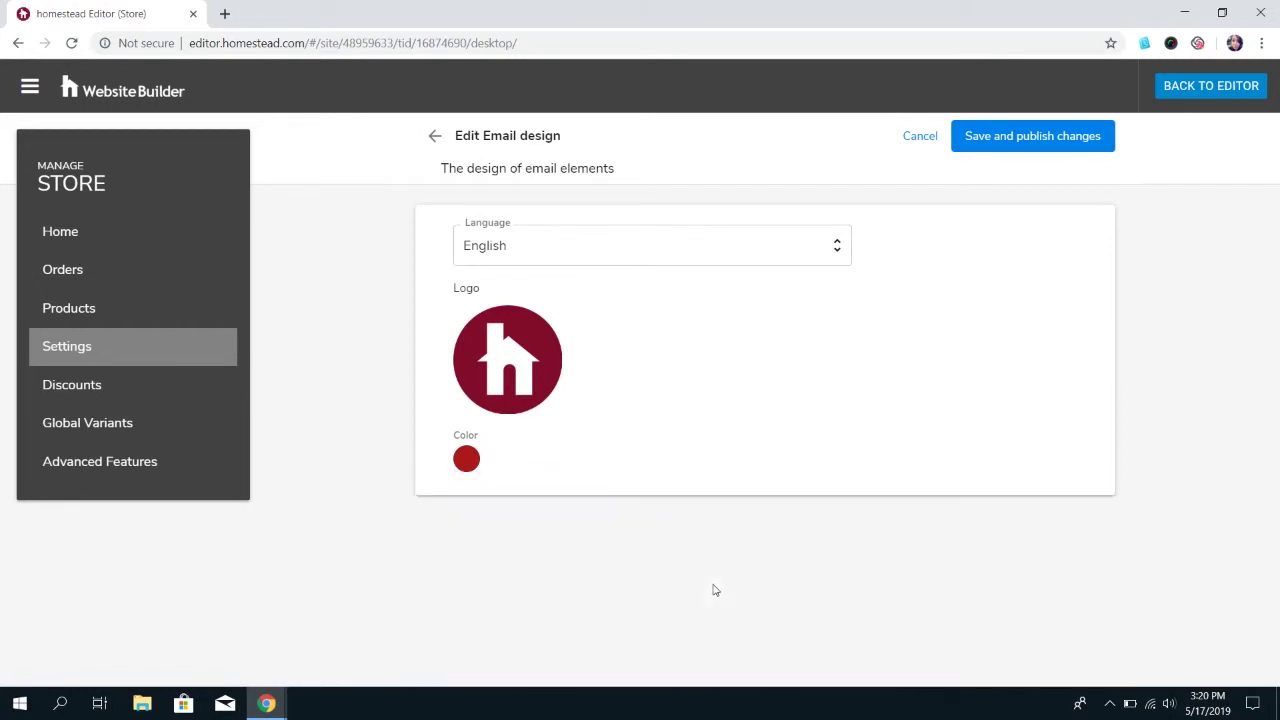
- Review the email language options, keep English, and save and publish the email design
left_click(629, 257)
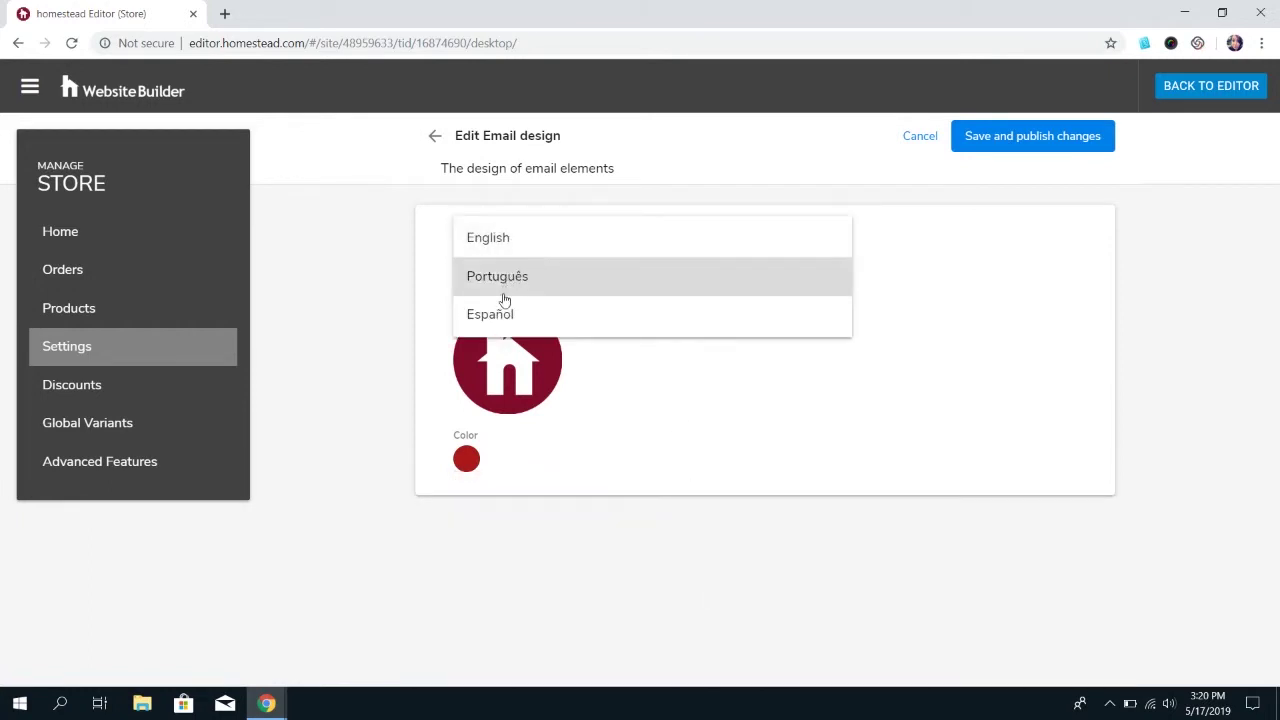
left_click(407, 290)
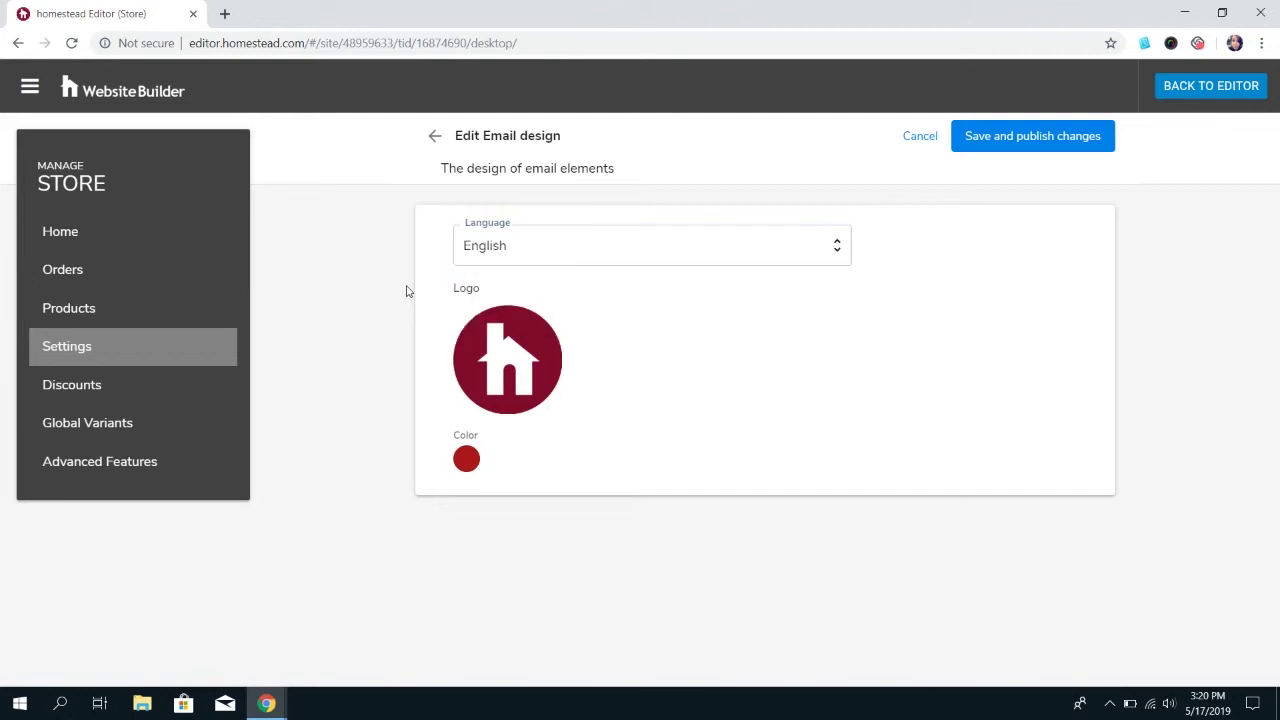
left_click(1060, 138)
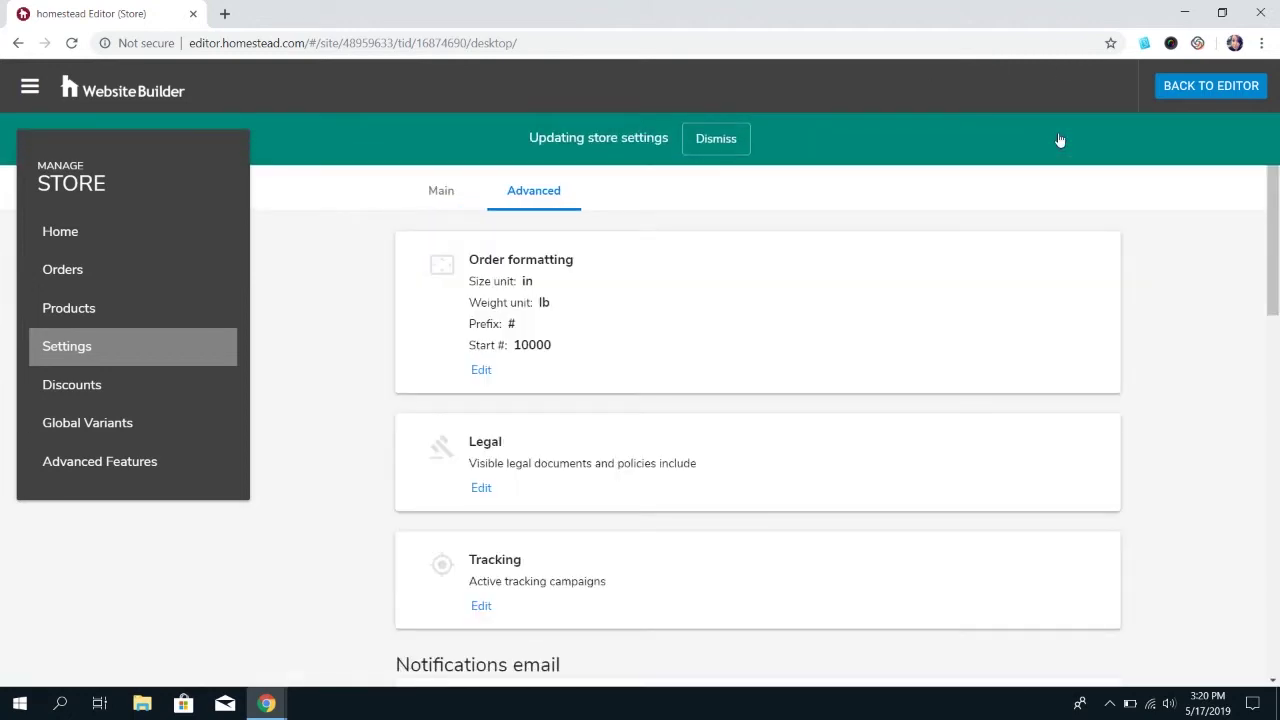
- Review the Integrated shipping section of the advanced settings, dismiss the update notice, and return to the main settings
scroll(700, 552, "down", 10)
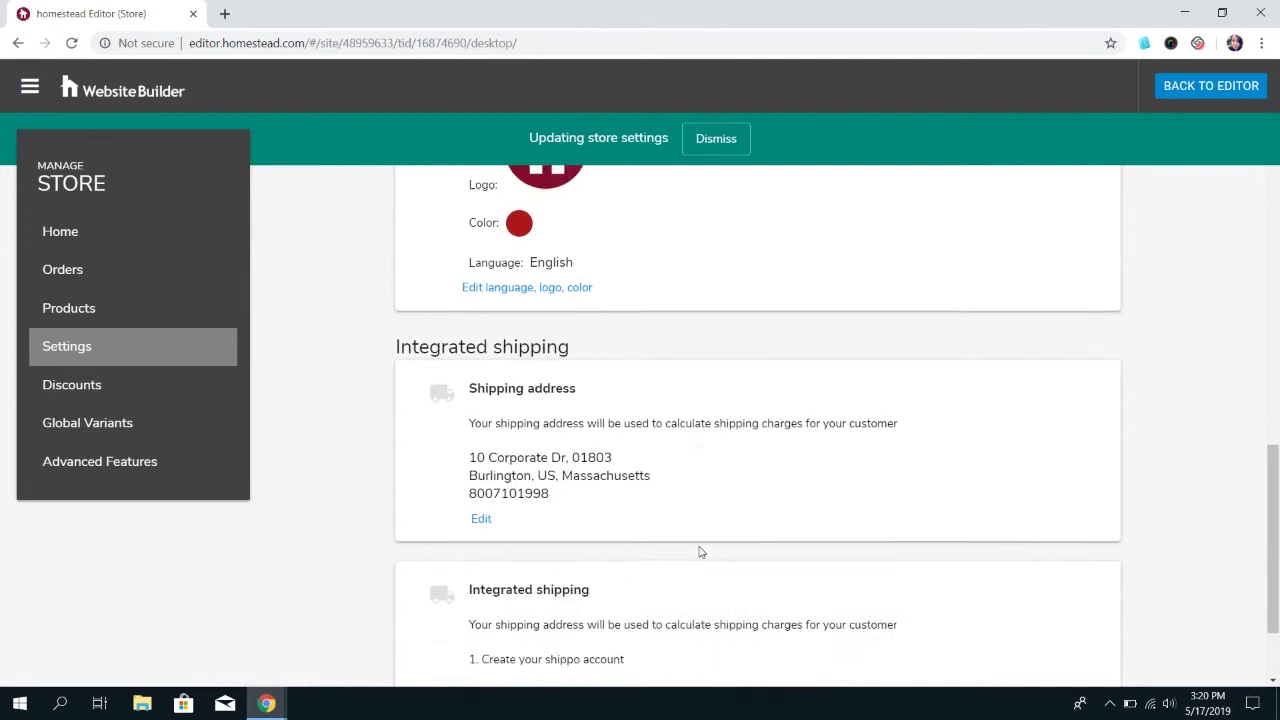
scroll(700, 553, "down", 1)
left_click(702, 148)
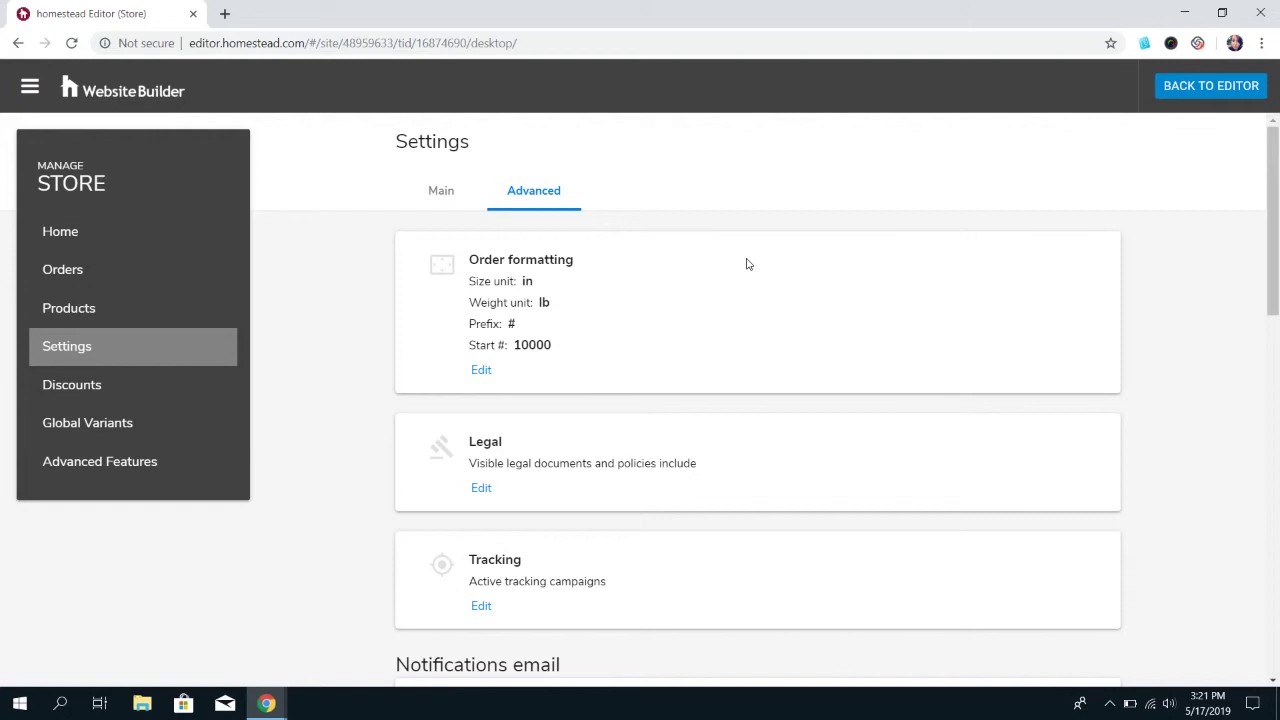
left_click(457, 208)
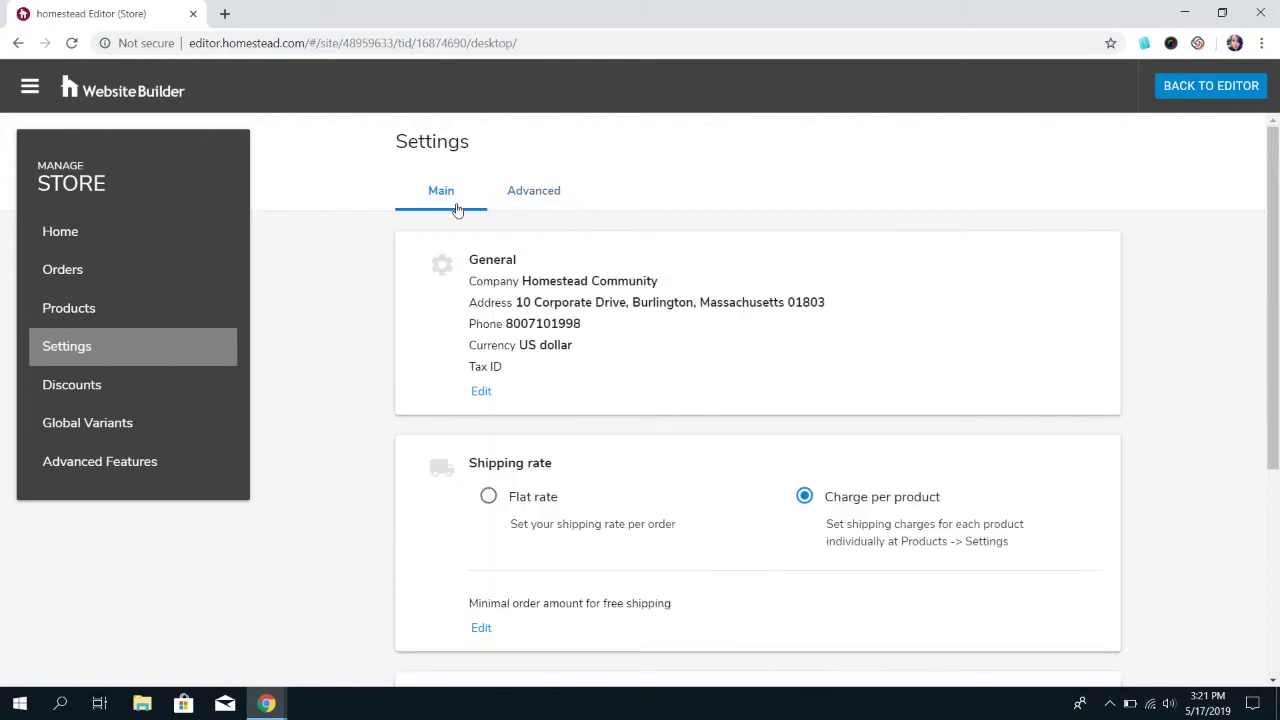